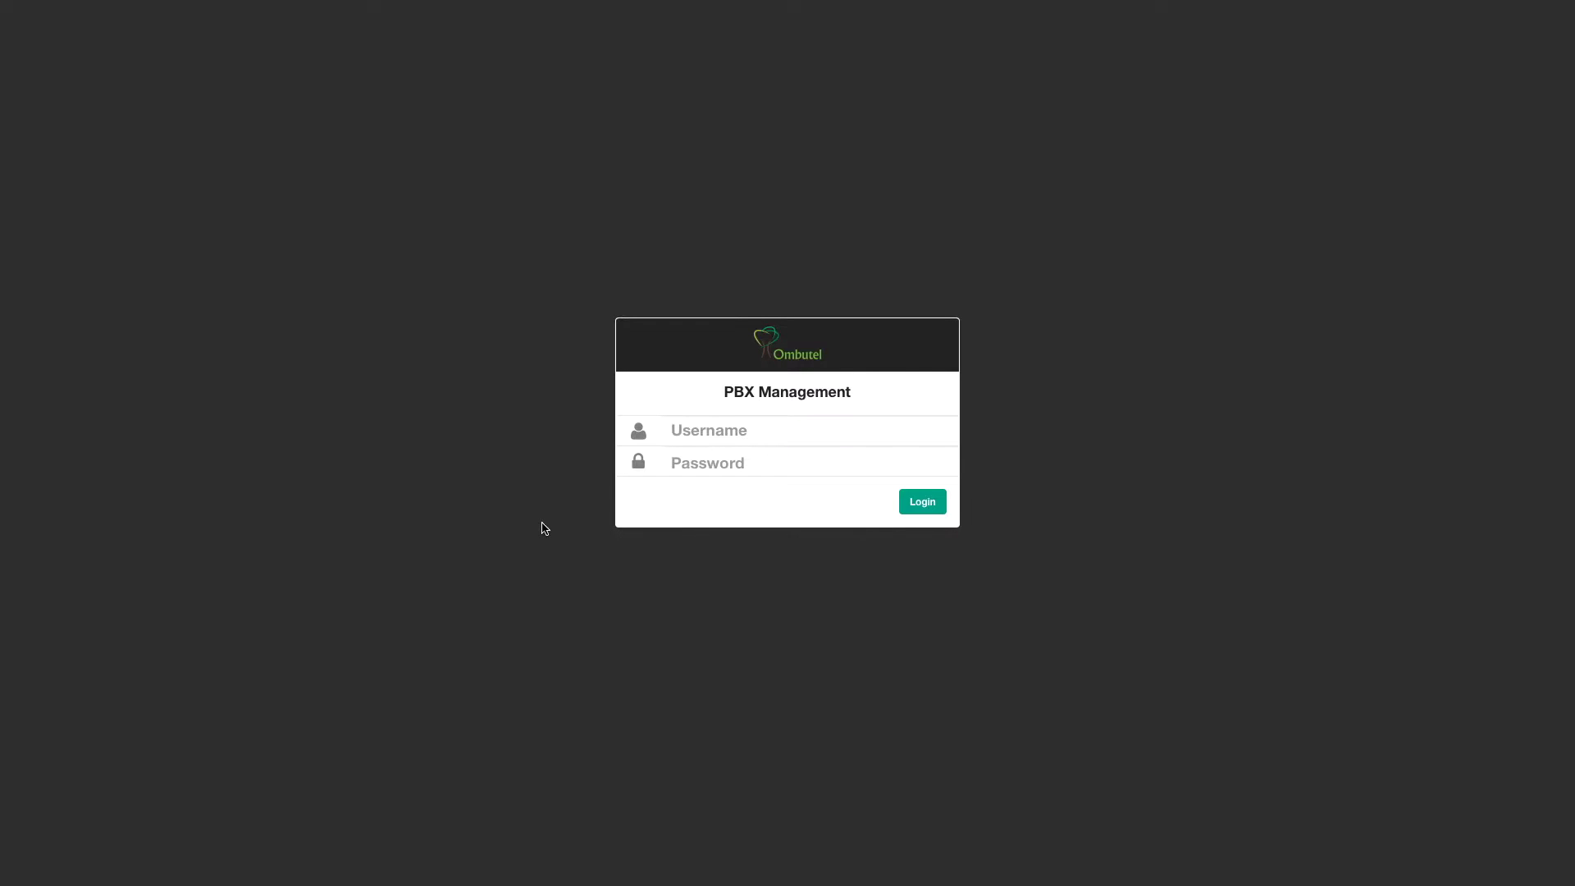
- Log in to PBX Management with the saved administrator credentials from the autofill list
left_click(707, 428)
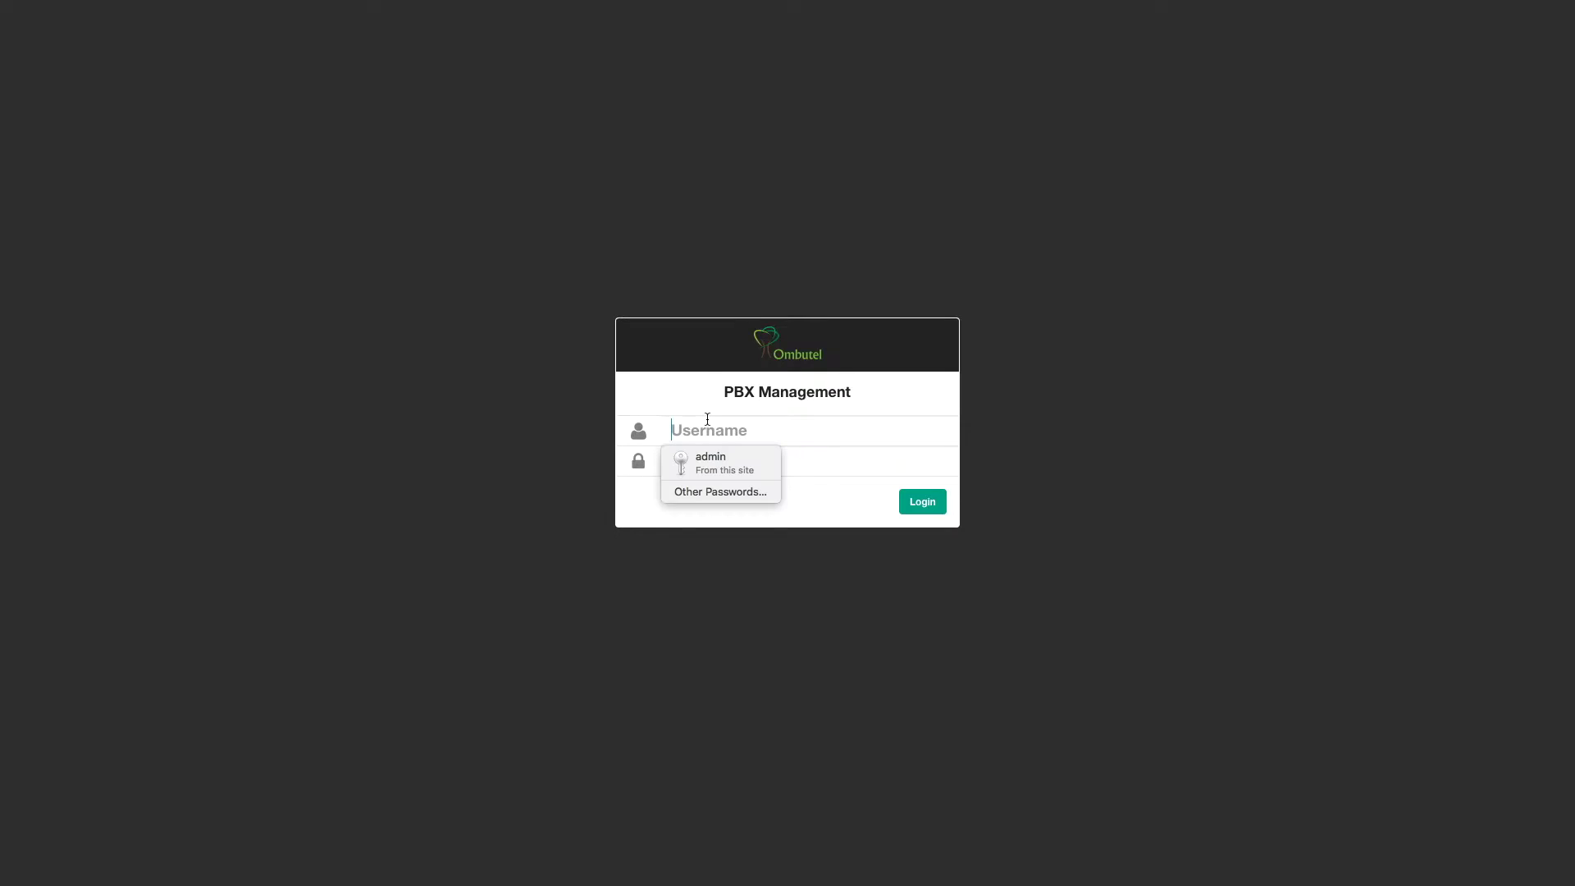
left_click(718, 458)
left_click(928, 502)
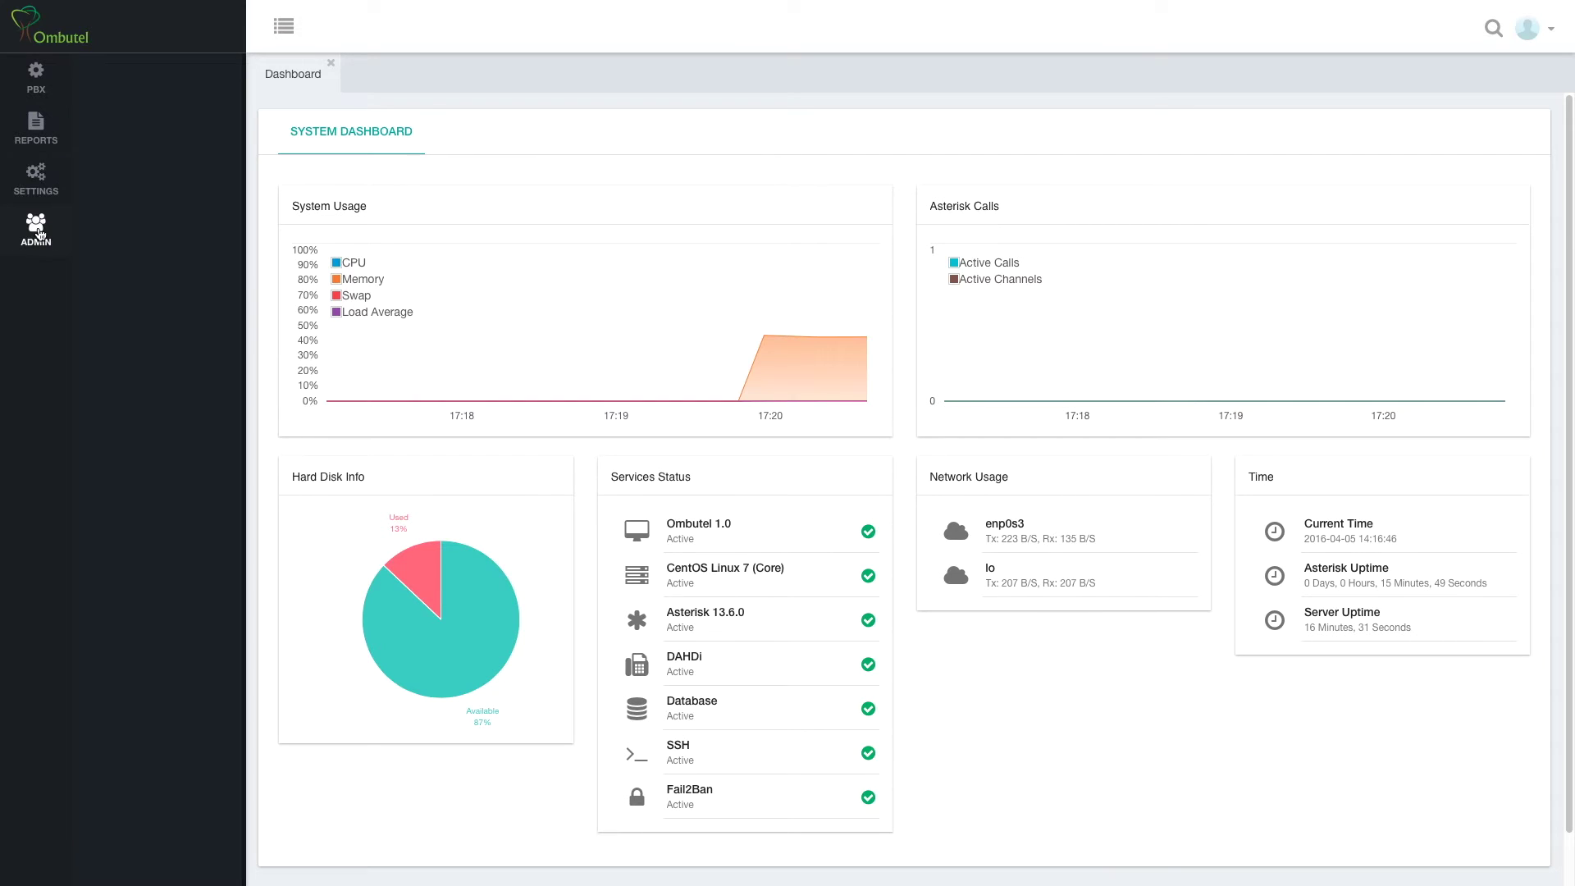
- Expand the PBX section in the left sidebar to show its seven submenus
left_click(36, 78)
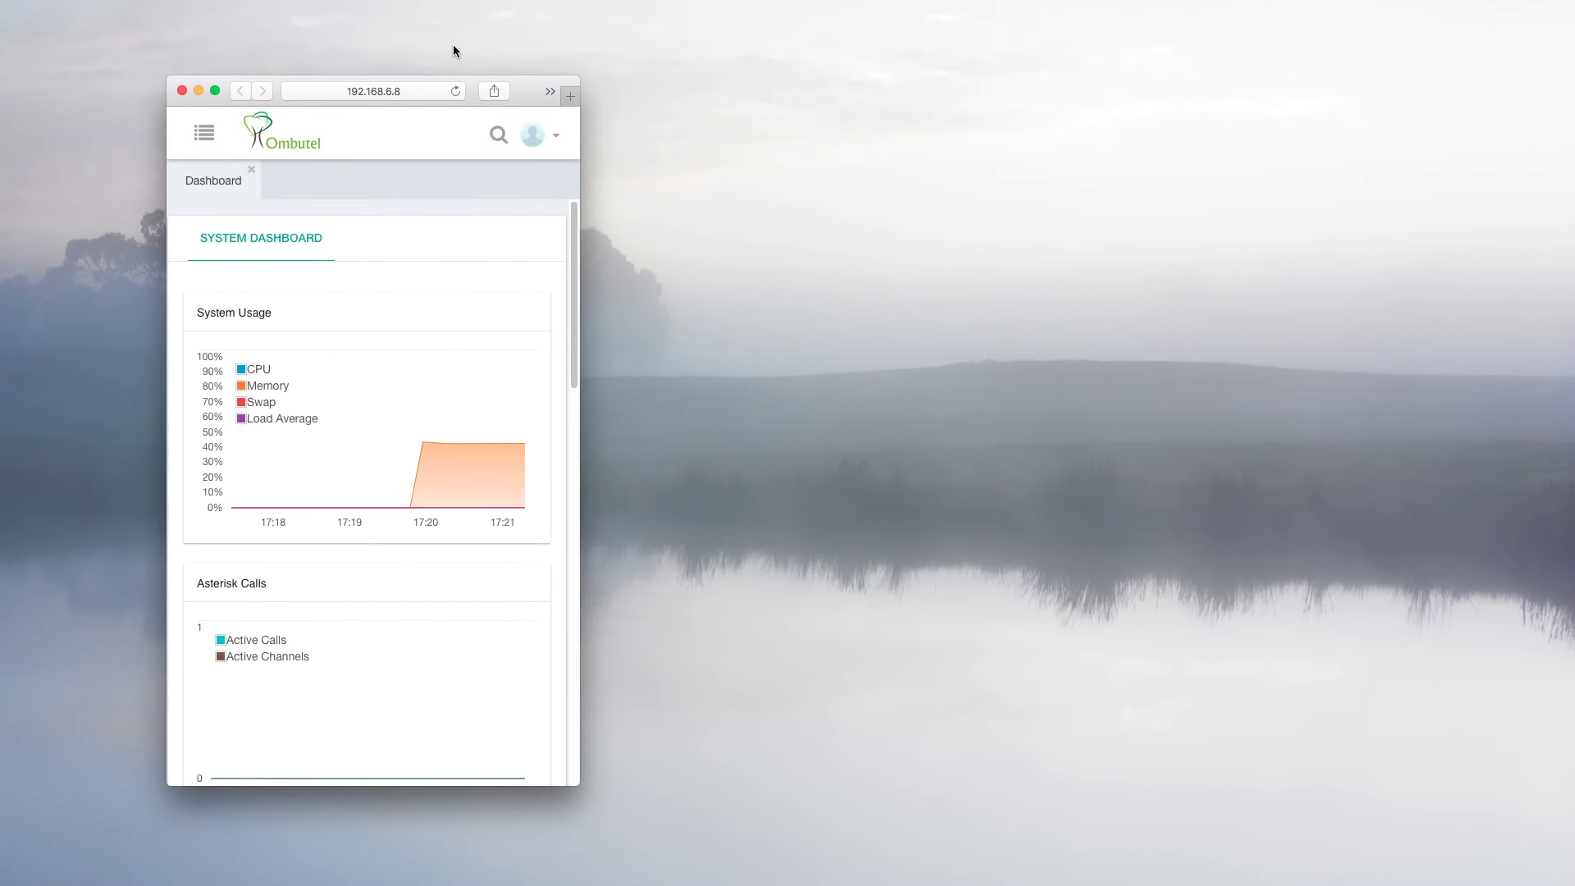
- Open a blank new-extension form from Extensions > Extensions and make the window full screen
scroll(504, 328, "down", 15)
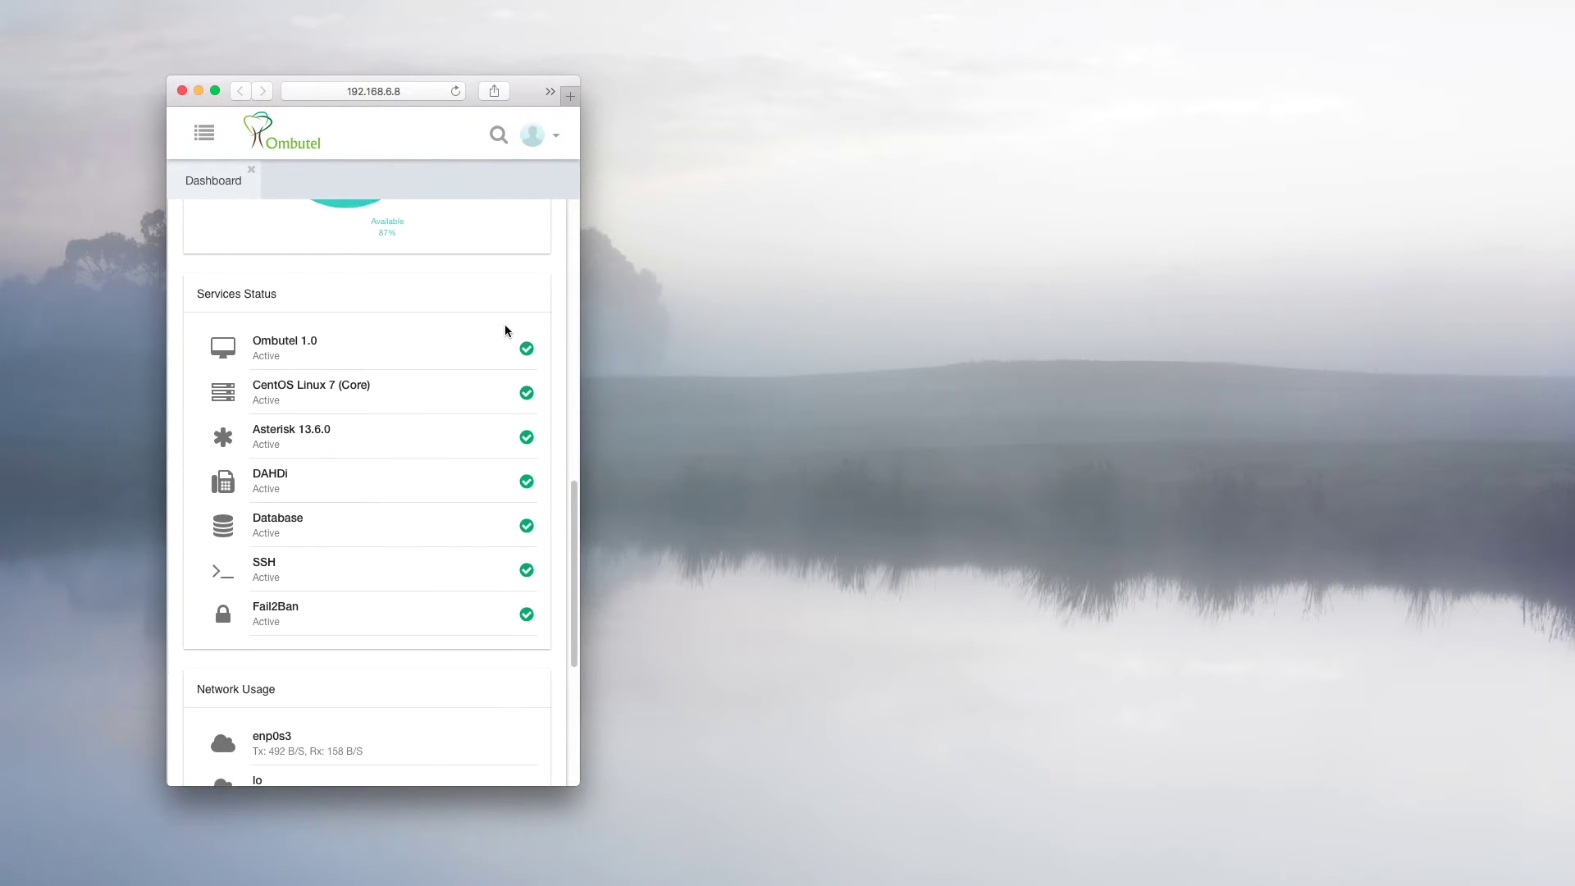
scroll(505, 328, "up", 15)
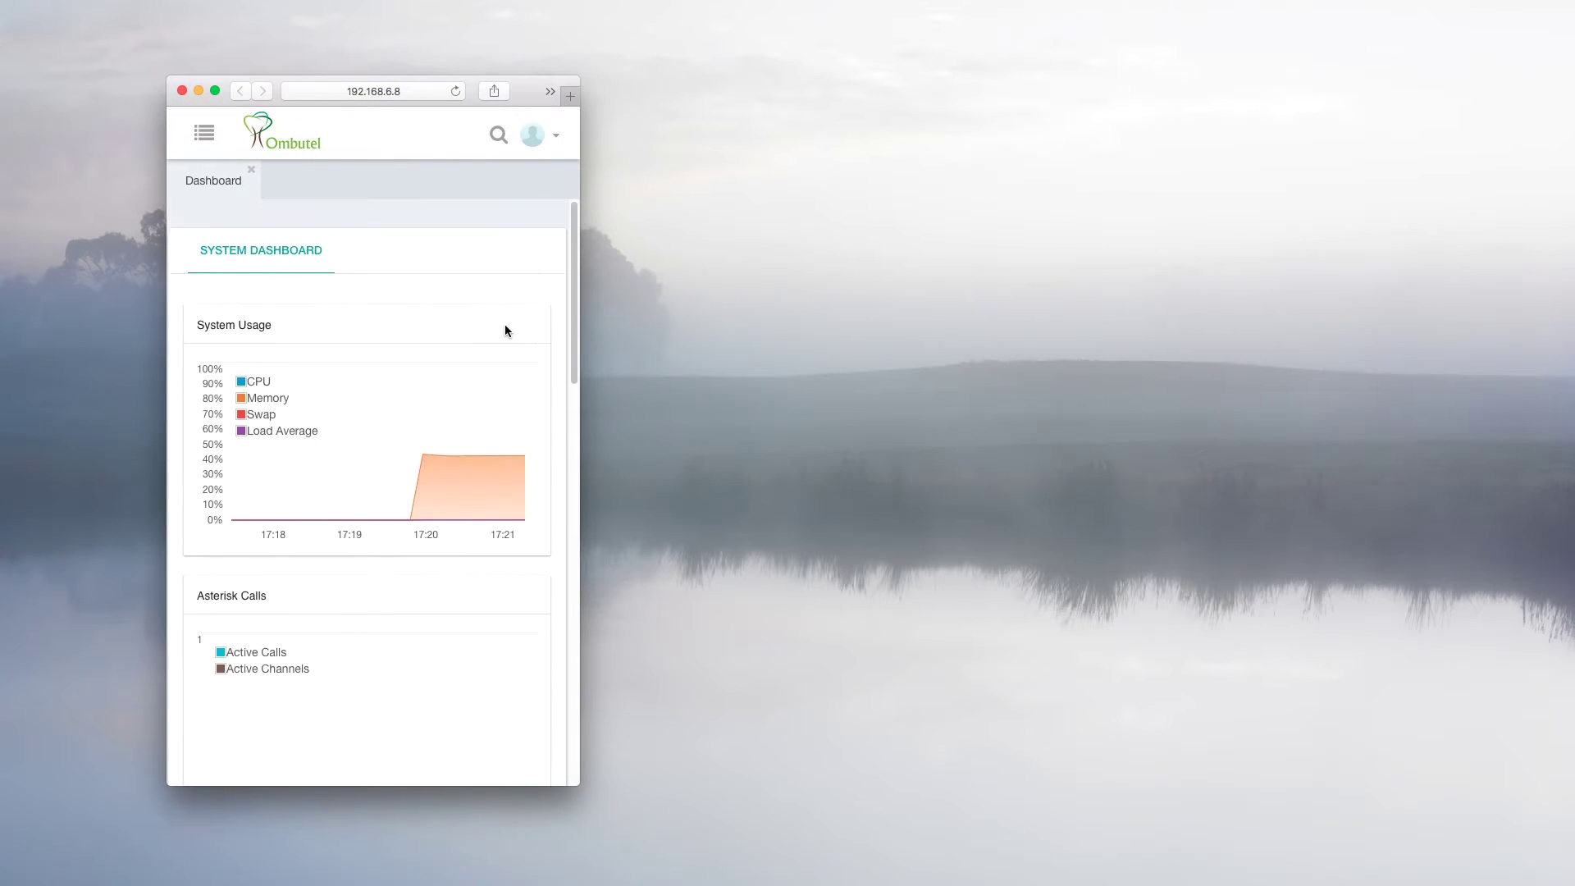
left_click(204, 133)
left_click(279, 181)
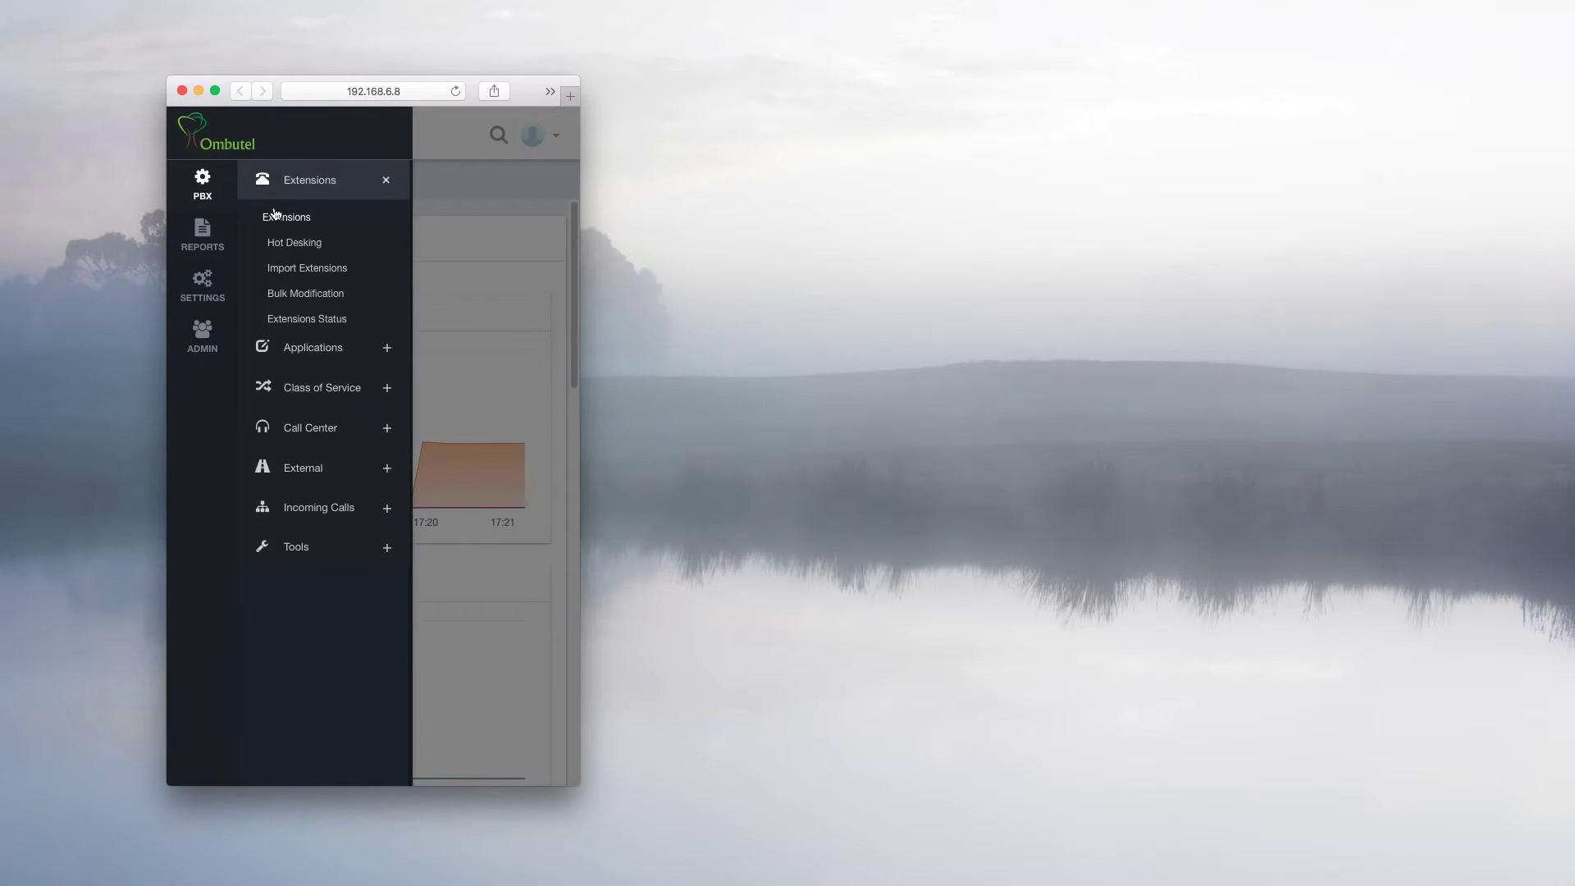
left_click(275, 218)
scroll(348, 378, "down", 10)
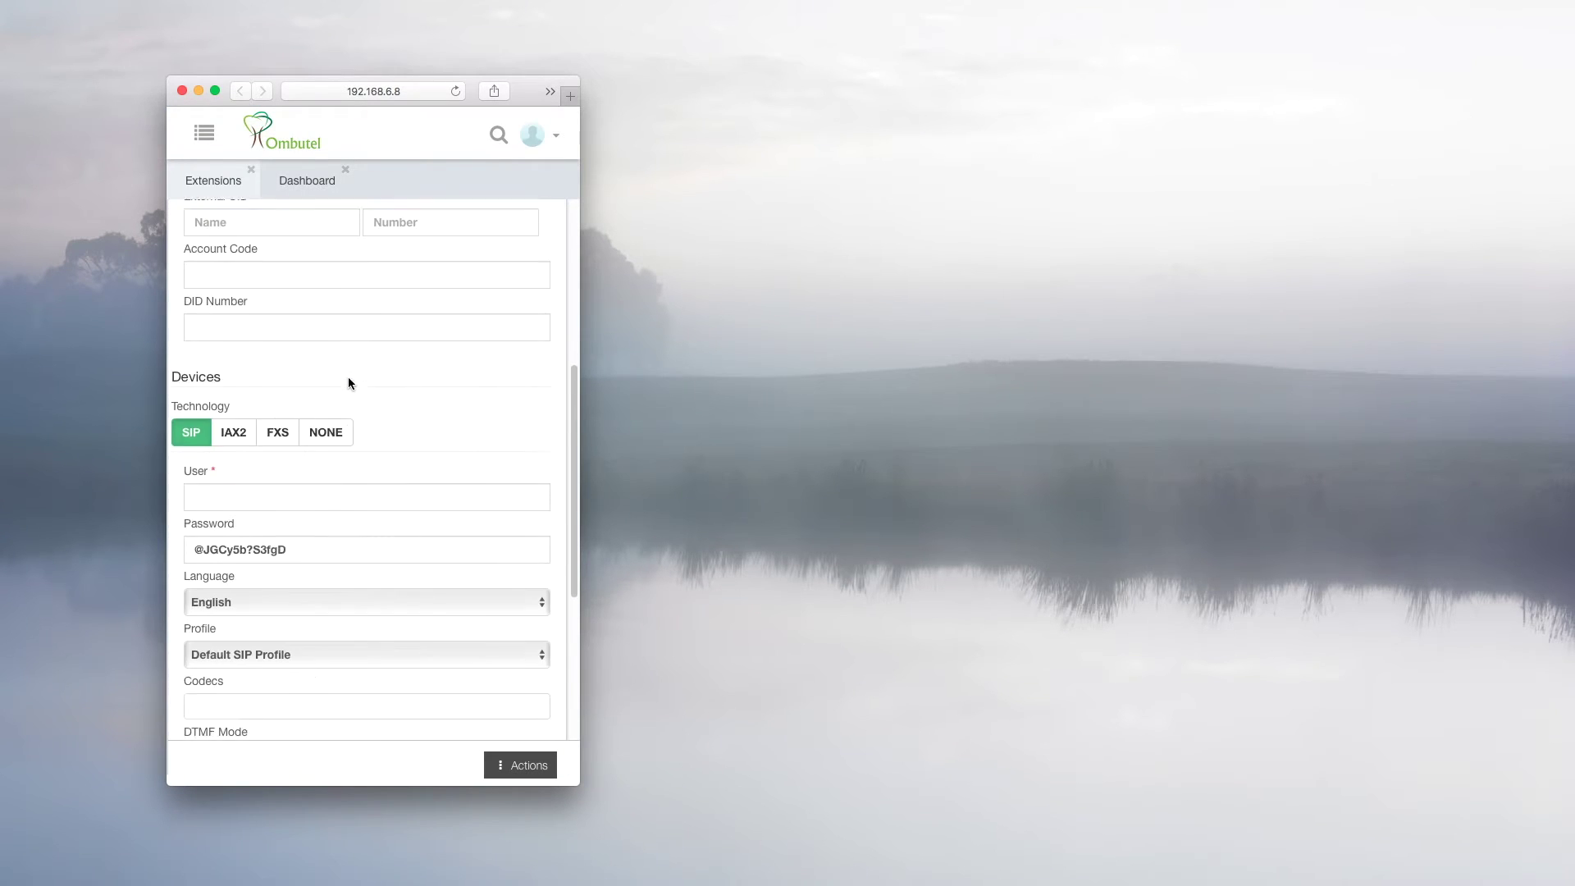
scroll(348, 378, "up", 10)
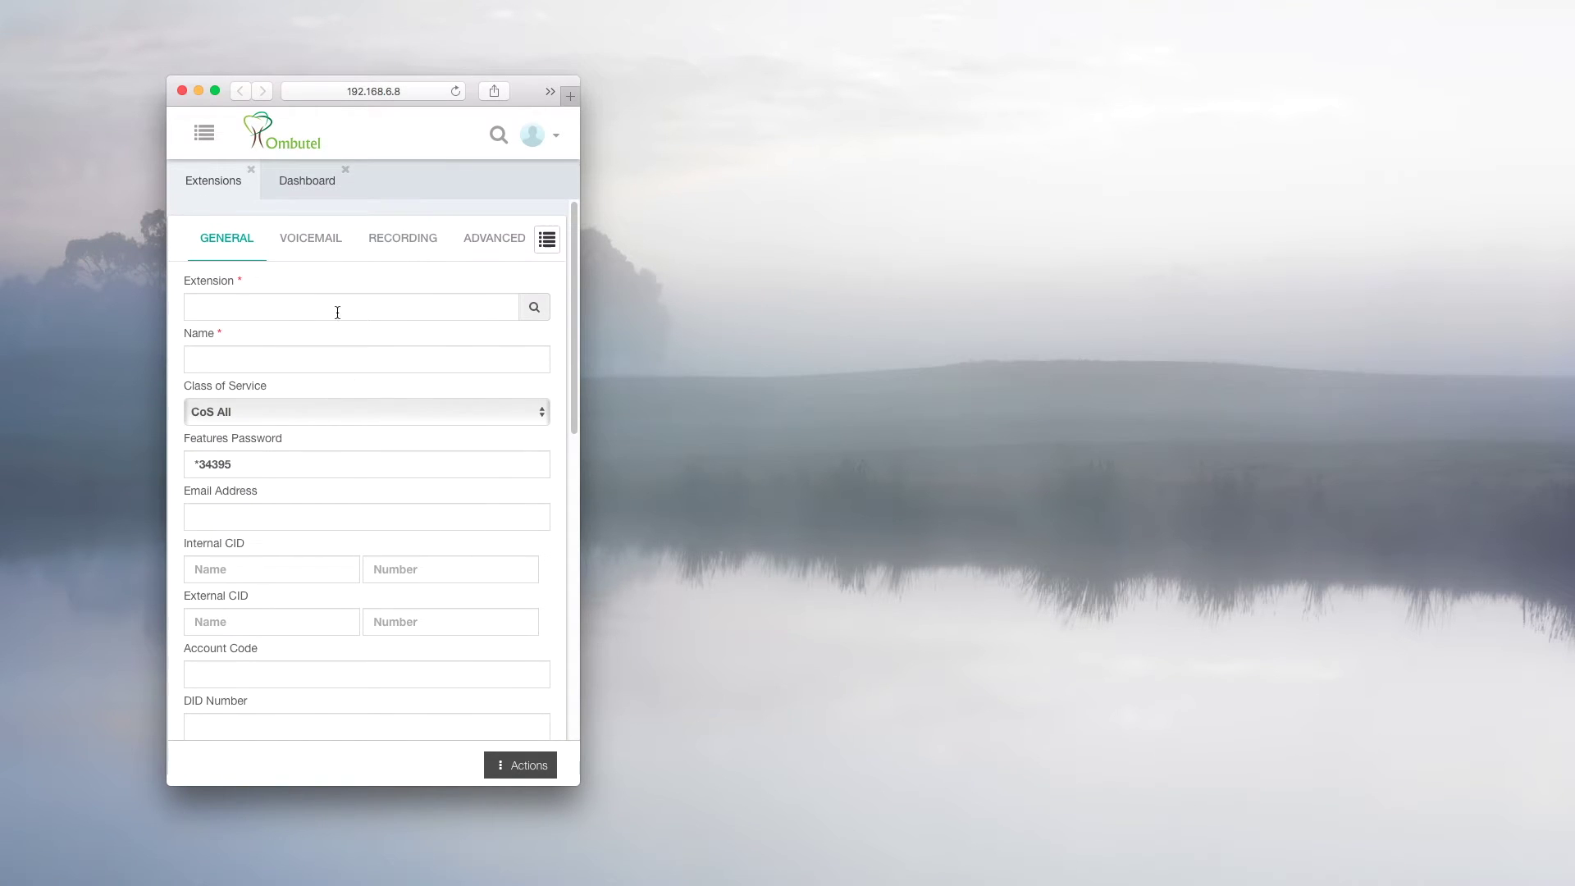
key("ctrl+super+f")
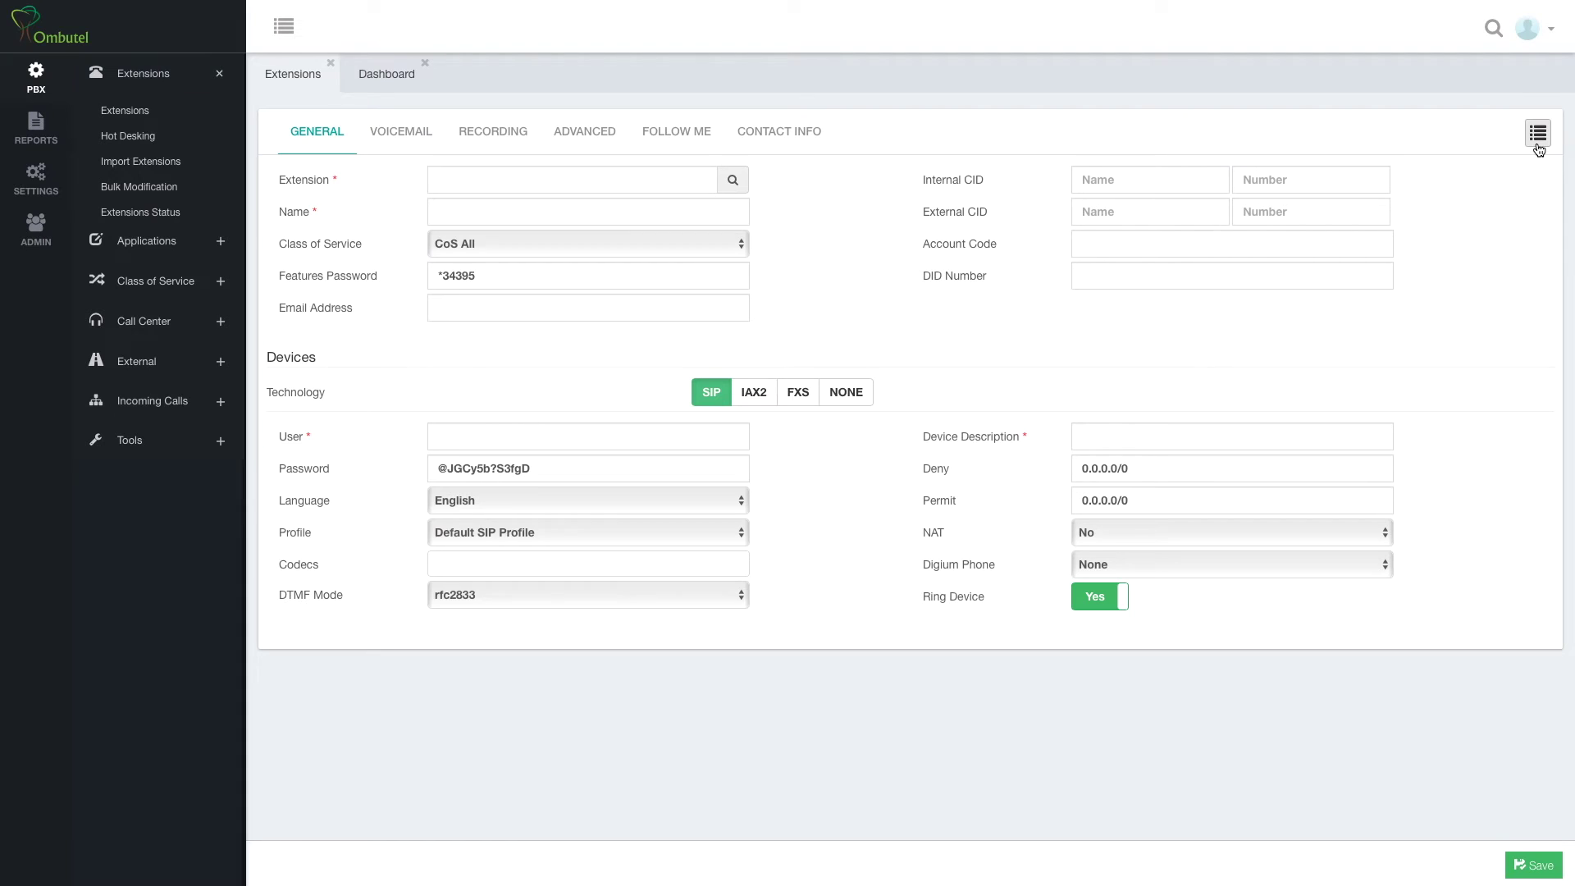
- Show the list of existing extensions and scroll through it
left_click(1537, 133)
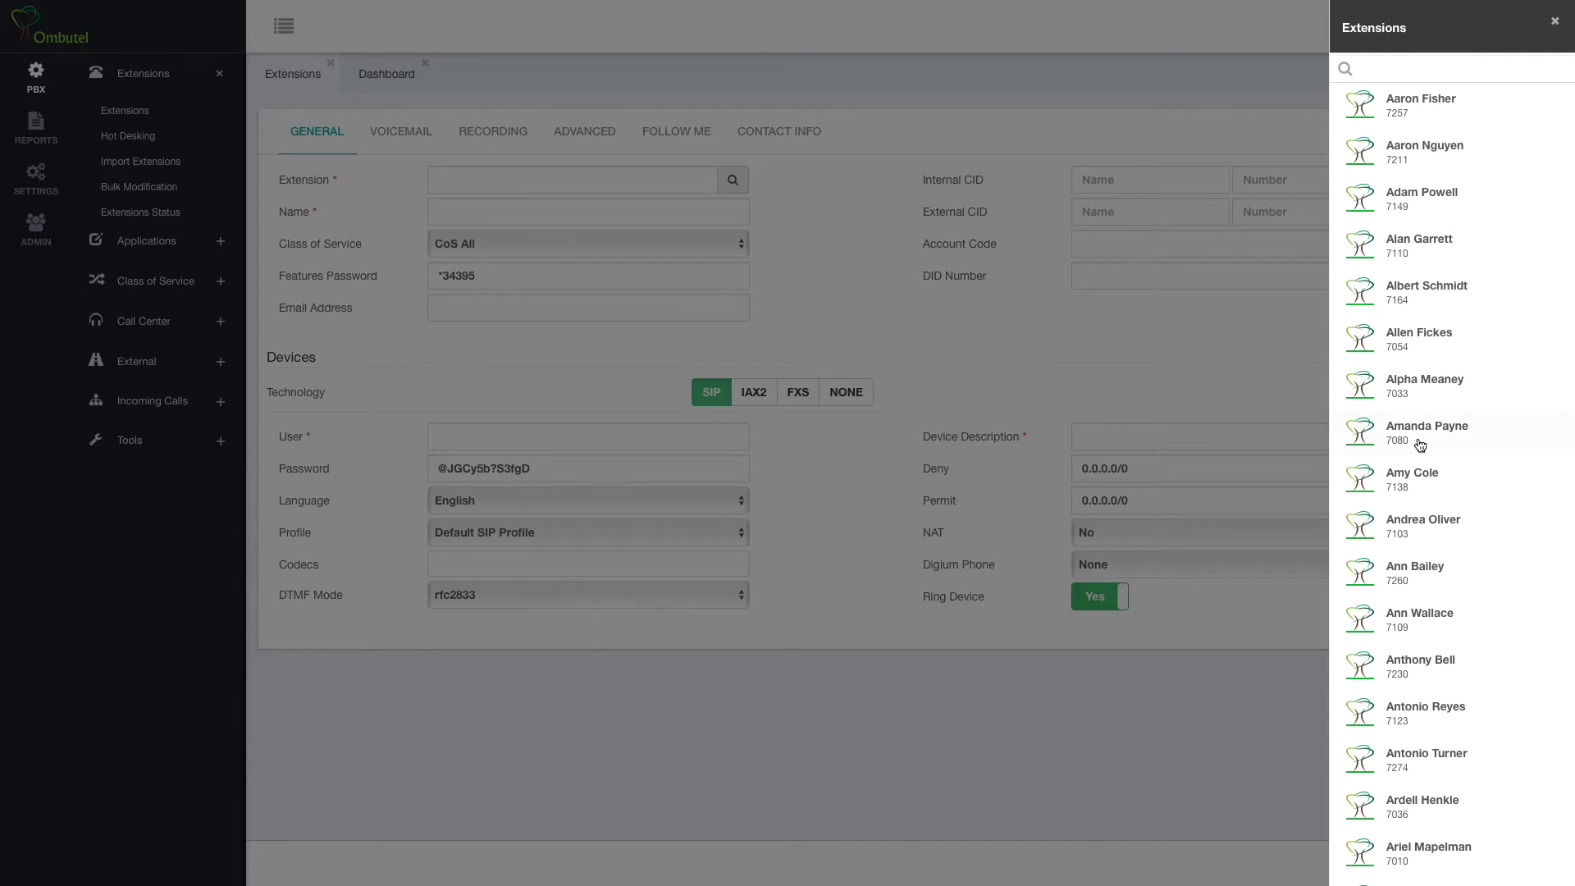
scroll(1420, 445, "down", 15)
scroll(1420, 445, "down", 15)
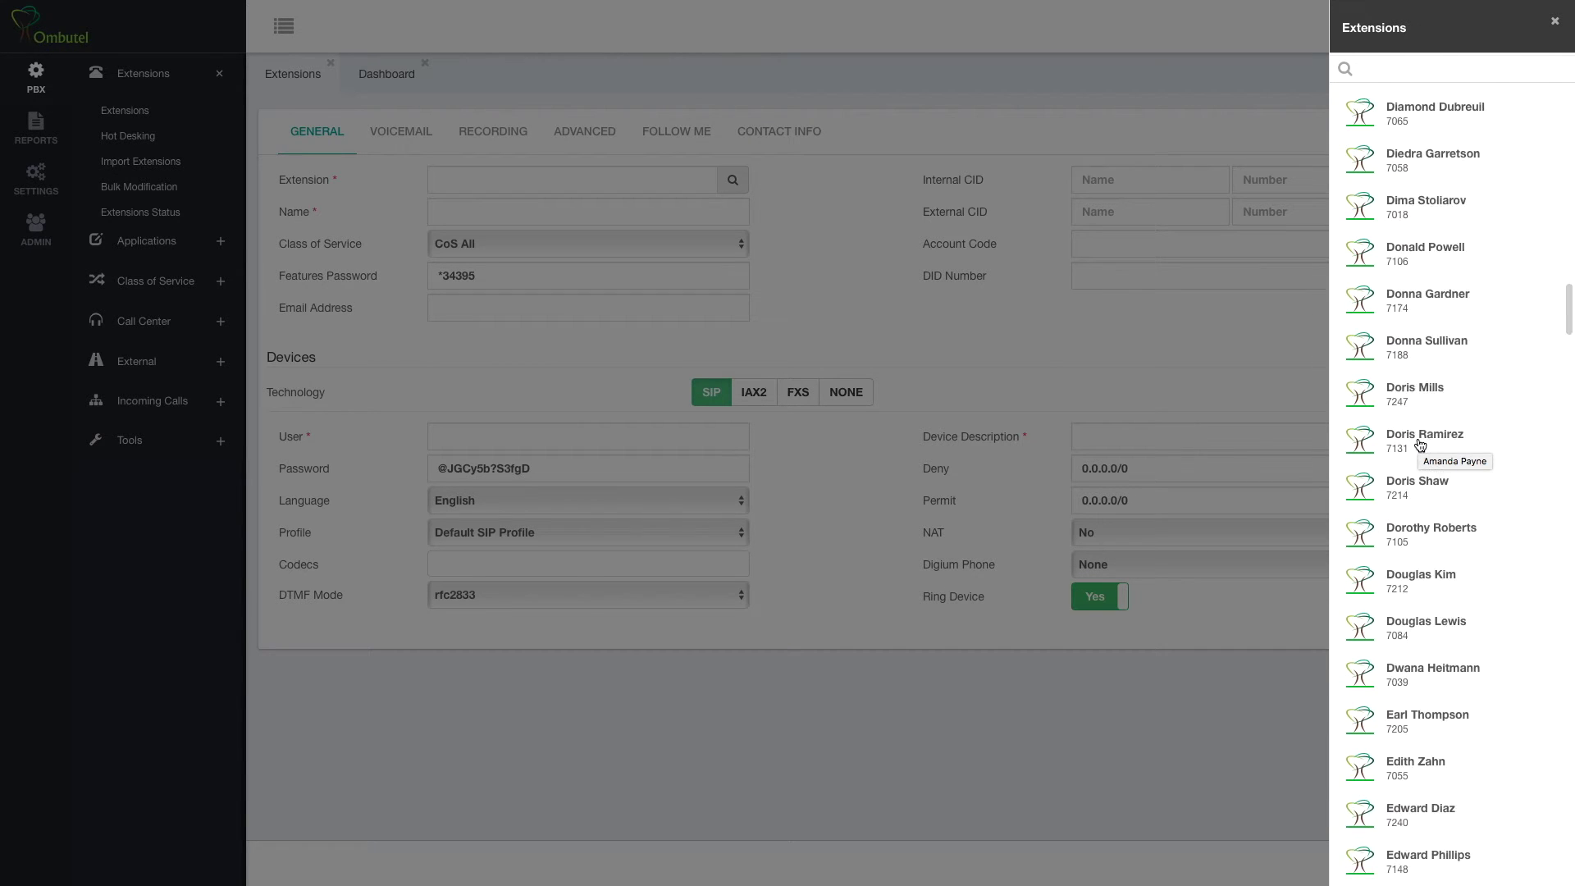
scroll(1420, 445, "up", 20)
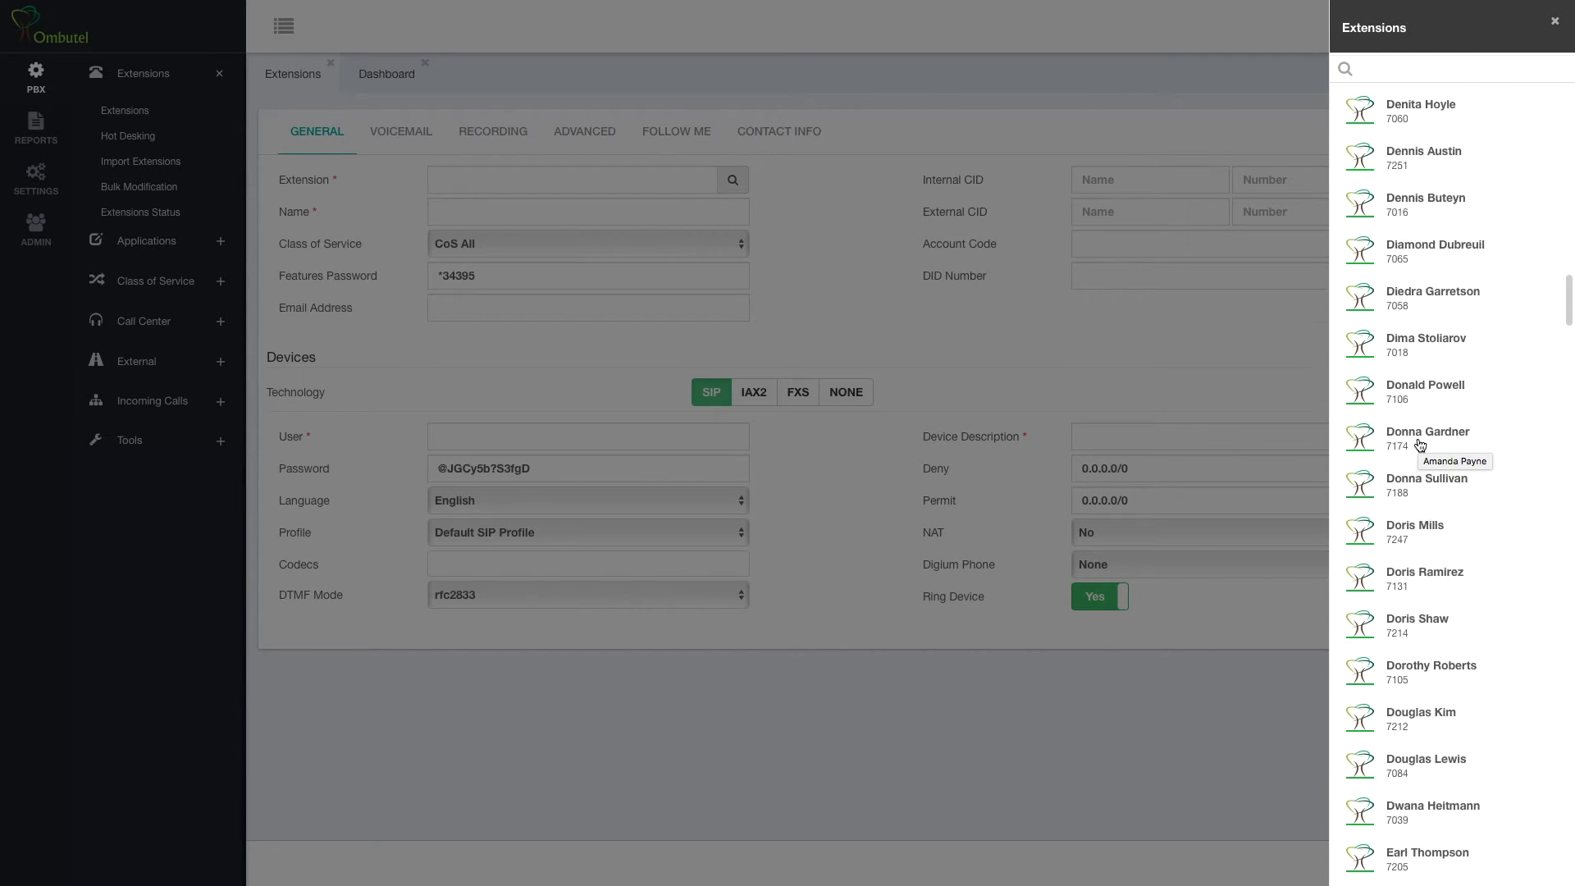
- Filter the extensions list by 'eran' and '7055', then load extension 7257 for editing
left_click(1401, 66)
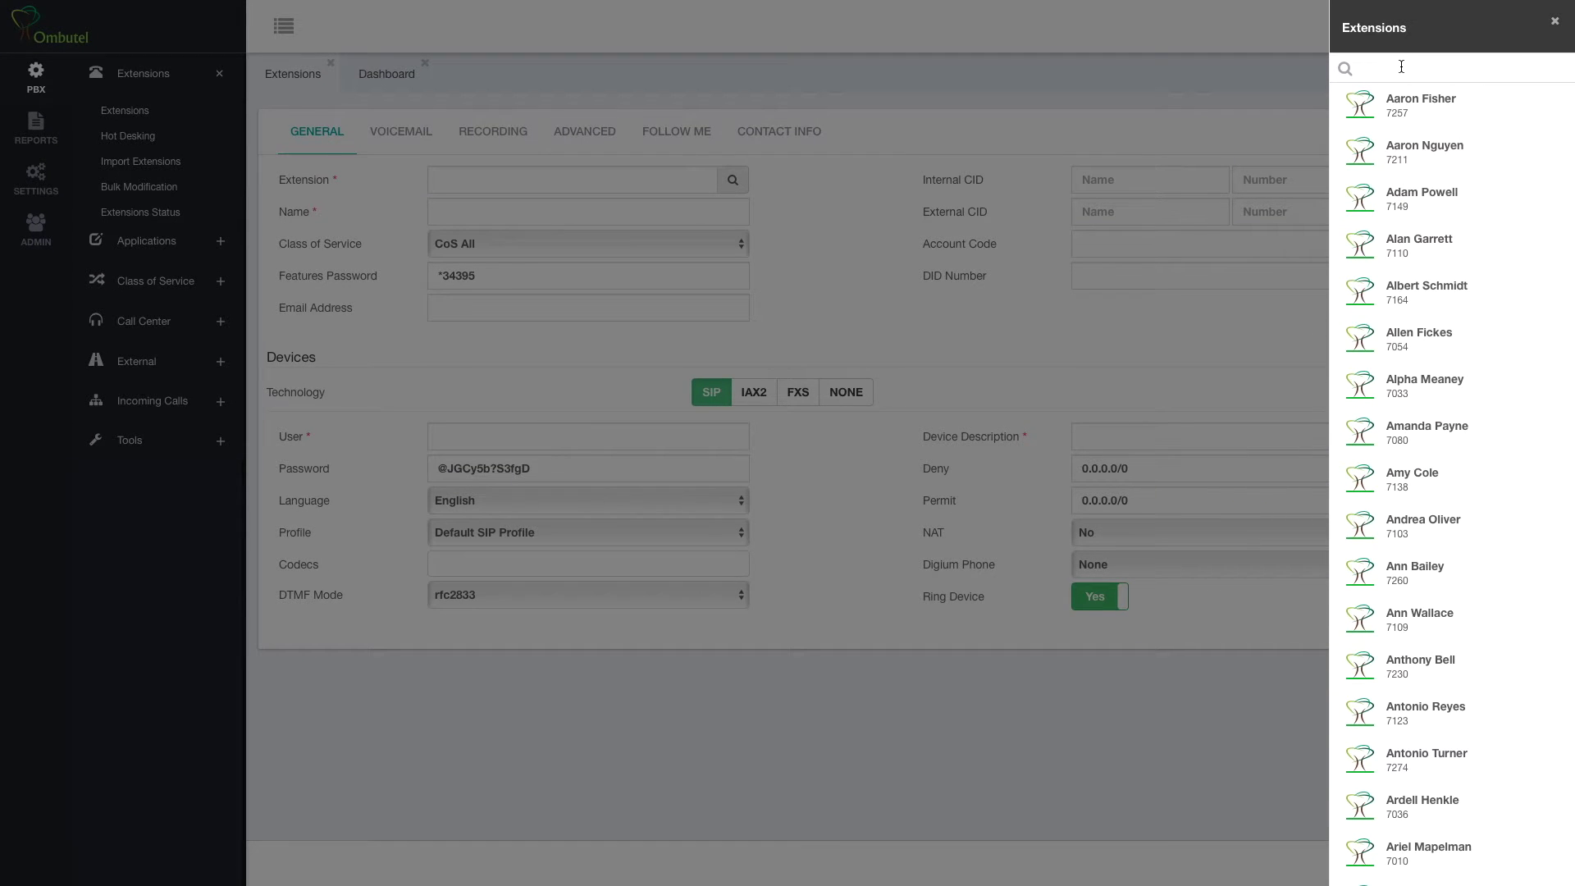
type("eran")
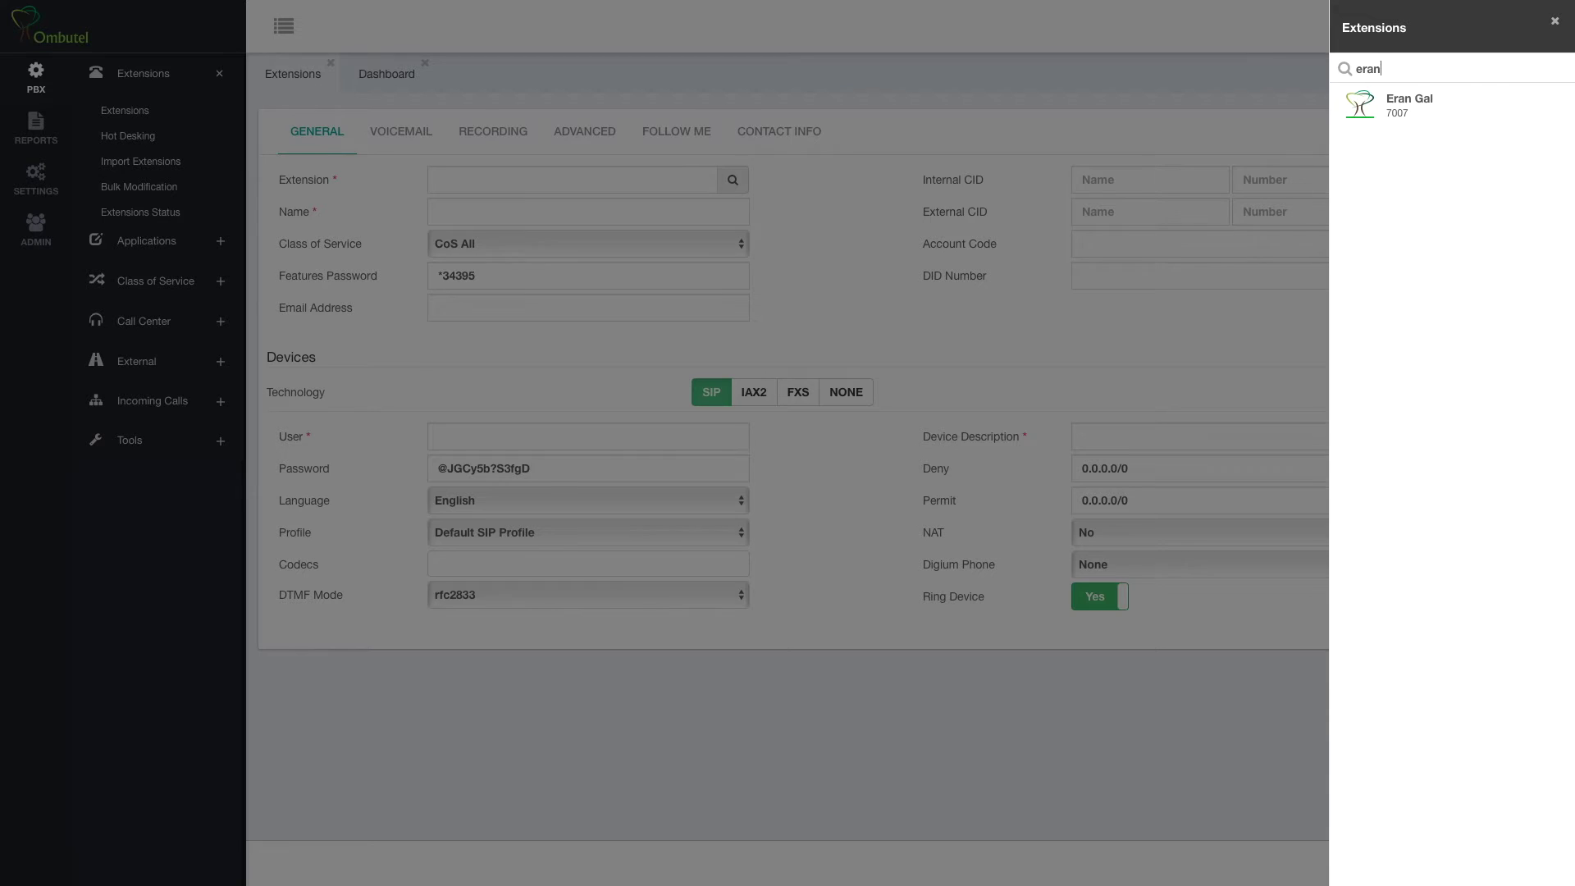
key("BackSpace")
key("BackSpace")
key("BackSpace")
key("BackSpace")
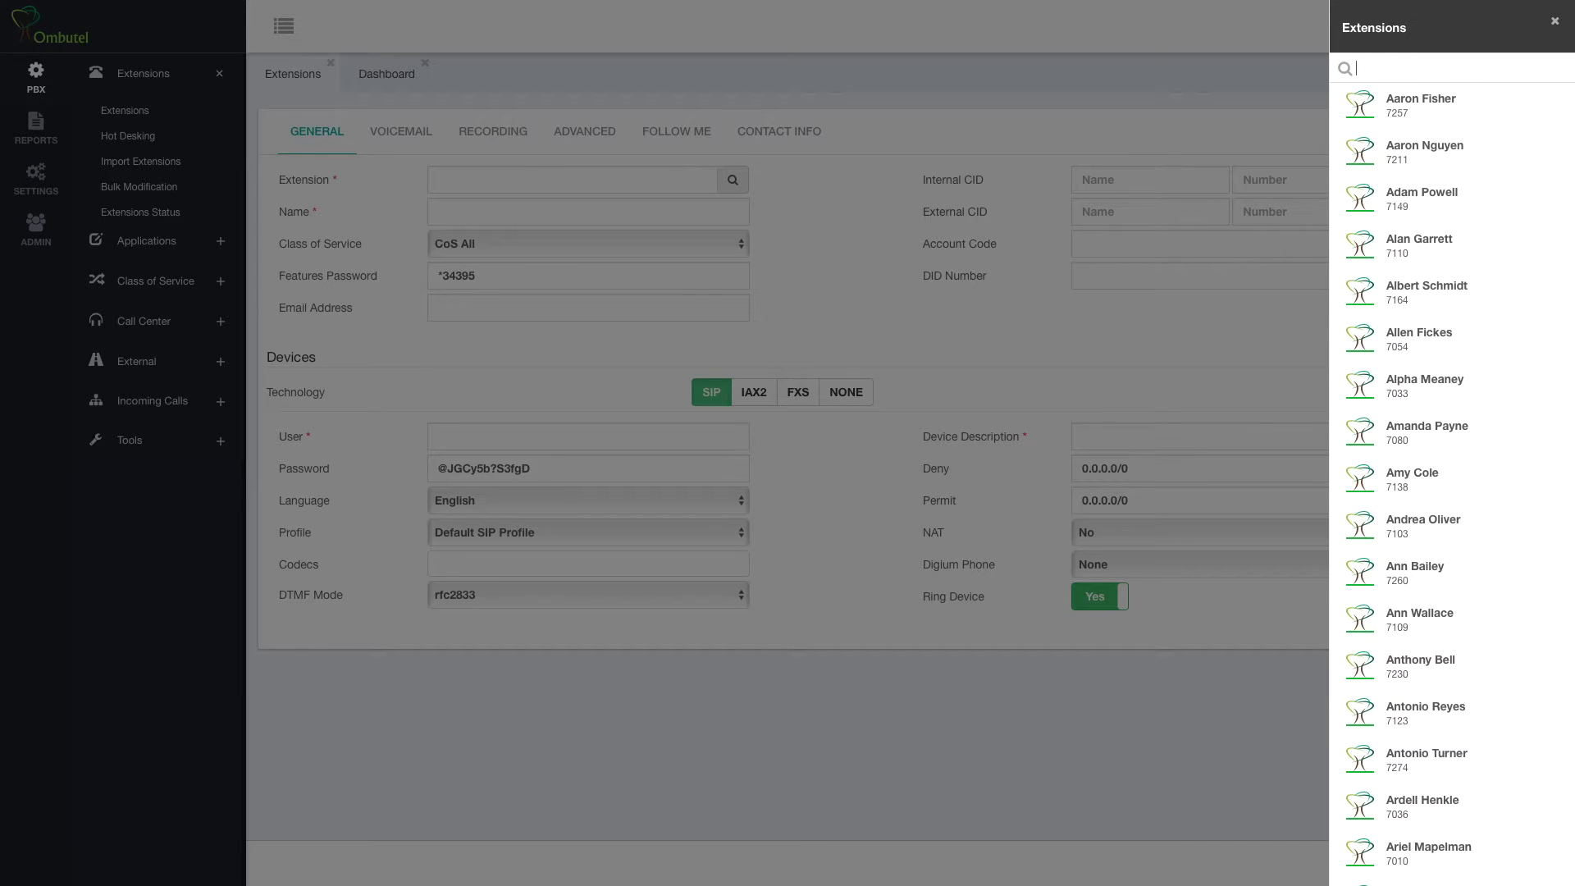
type("7055")
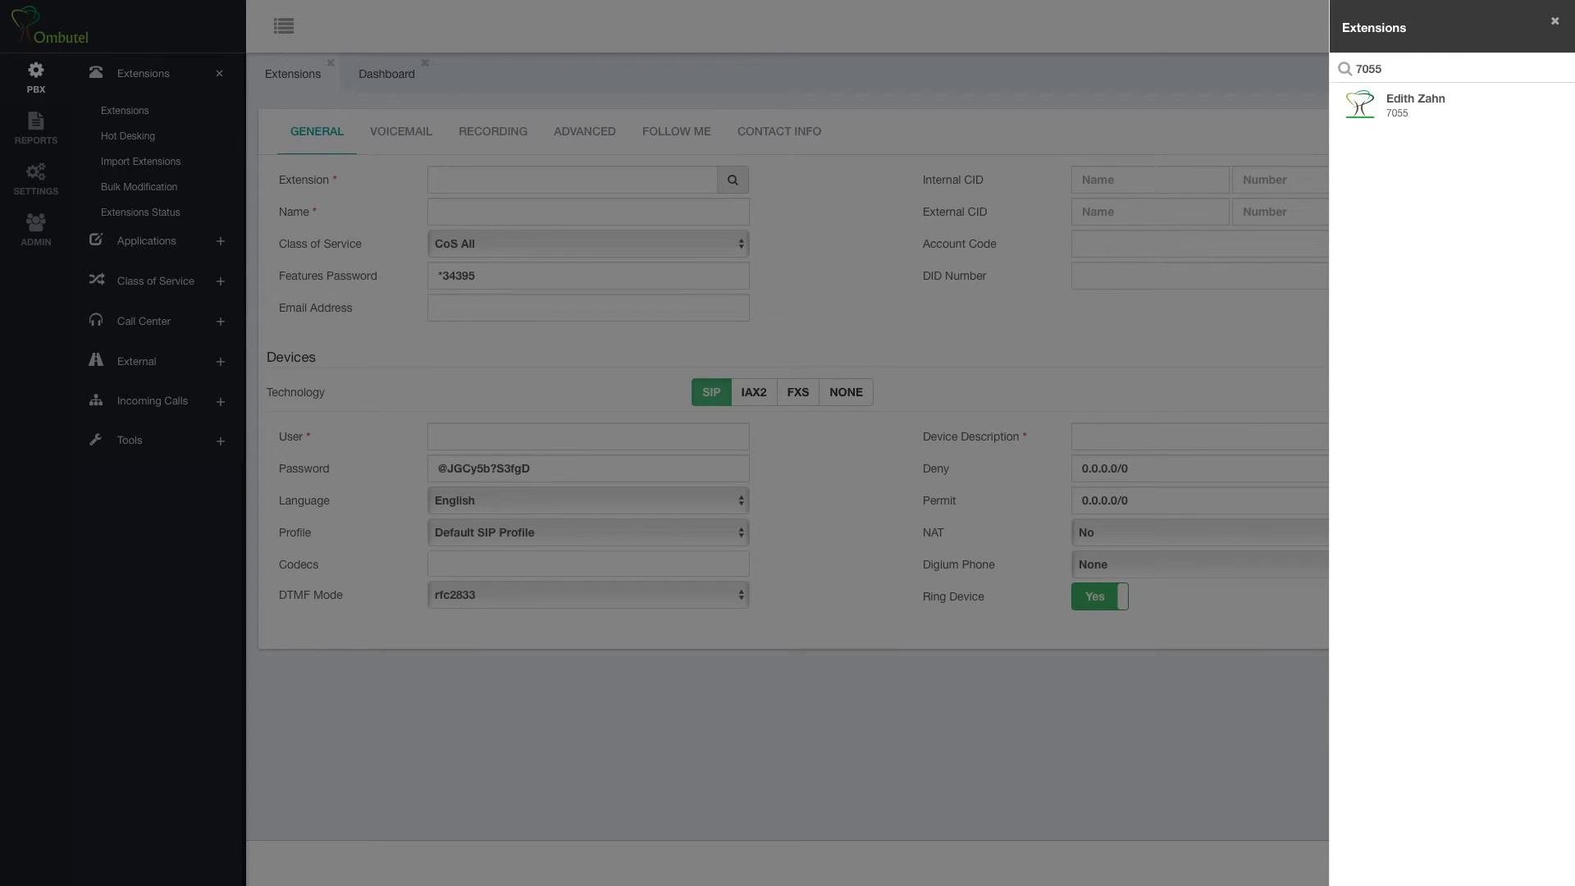
key("BackSpace")
key("BackSpace")
key("BackSpace")
key("BackSpace")
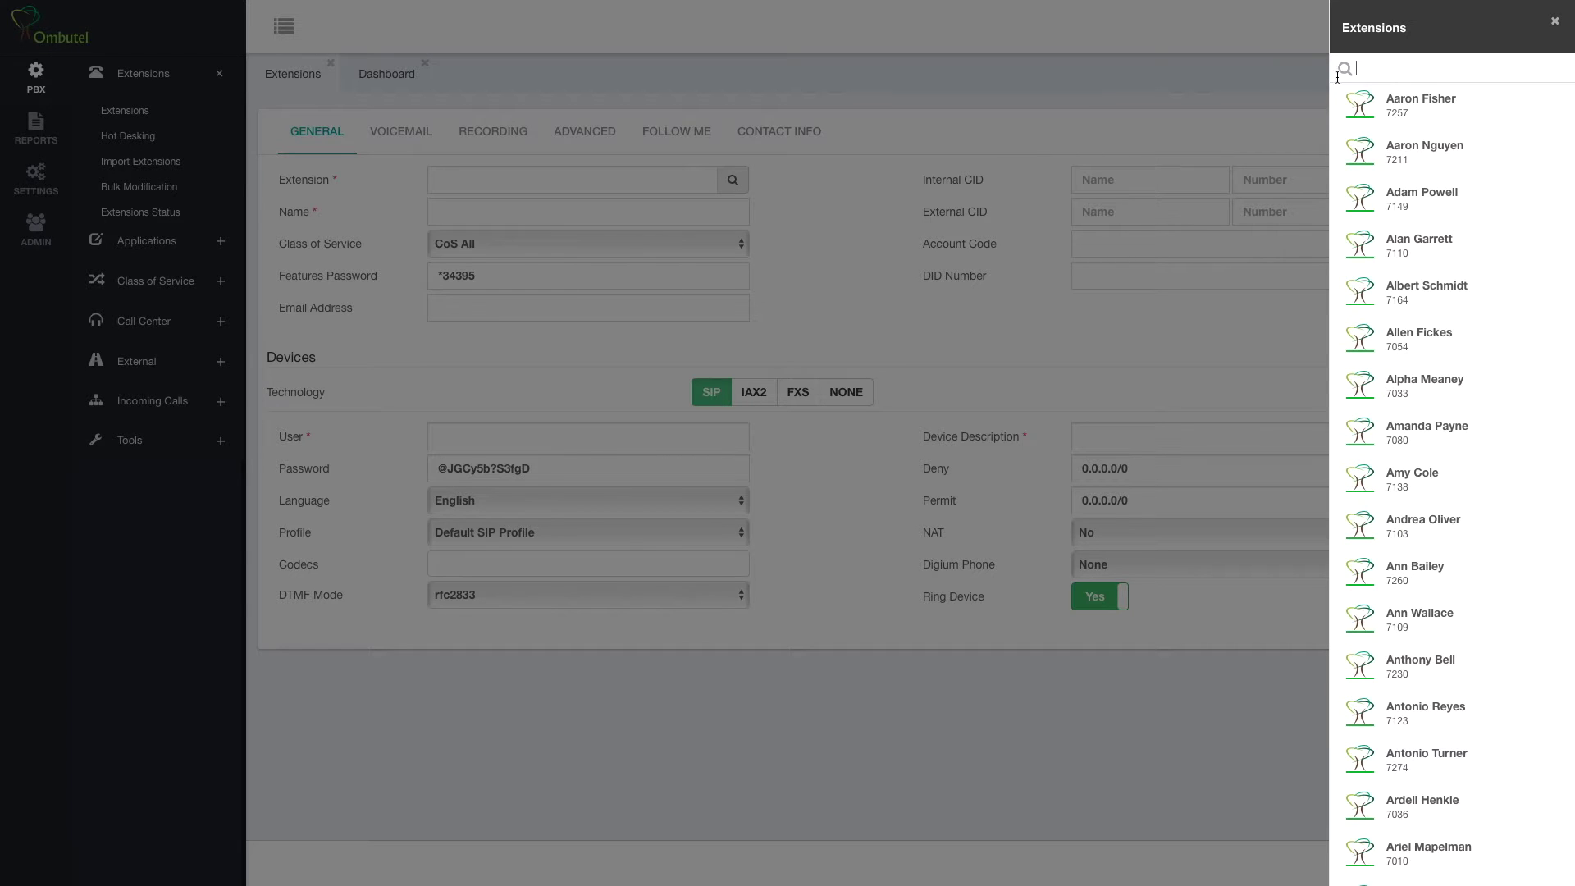
left_click(1420, 105)
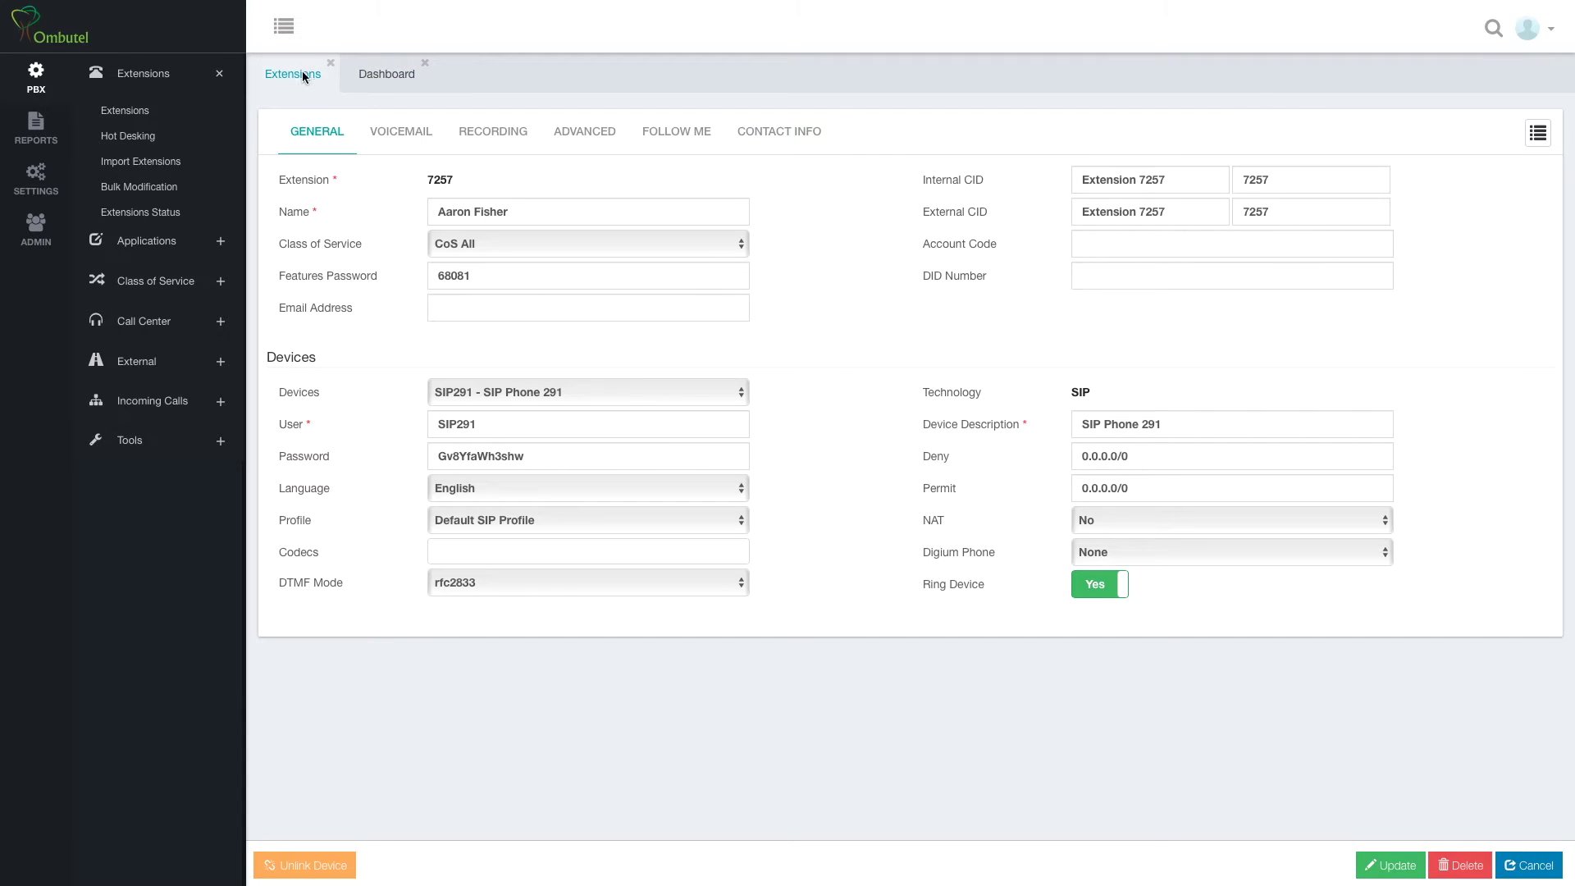
- Check the Dashboard tab, return to the extension 7257 form, and close the Dashboard tab
left_click(382, 74)
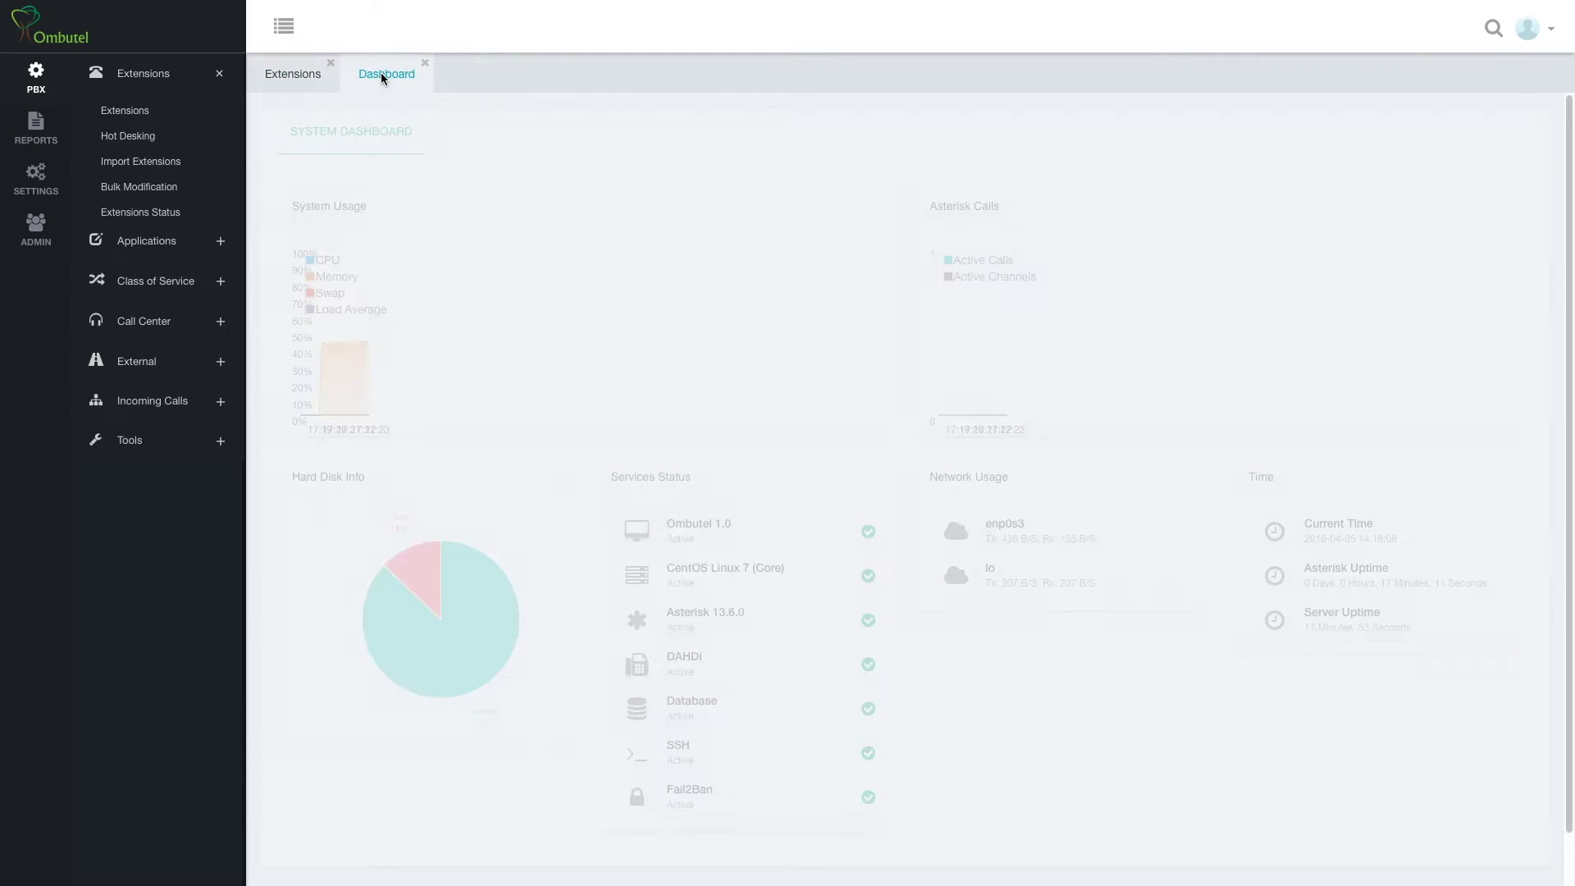
left_click(293, 76)
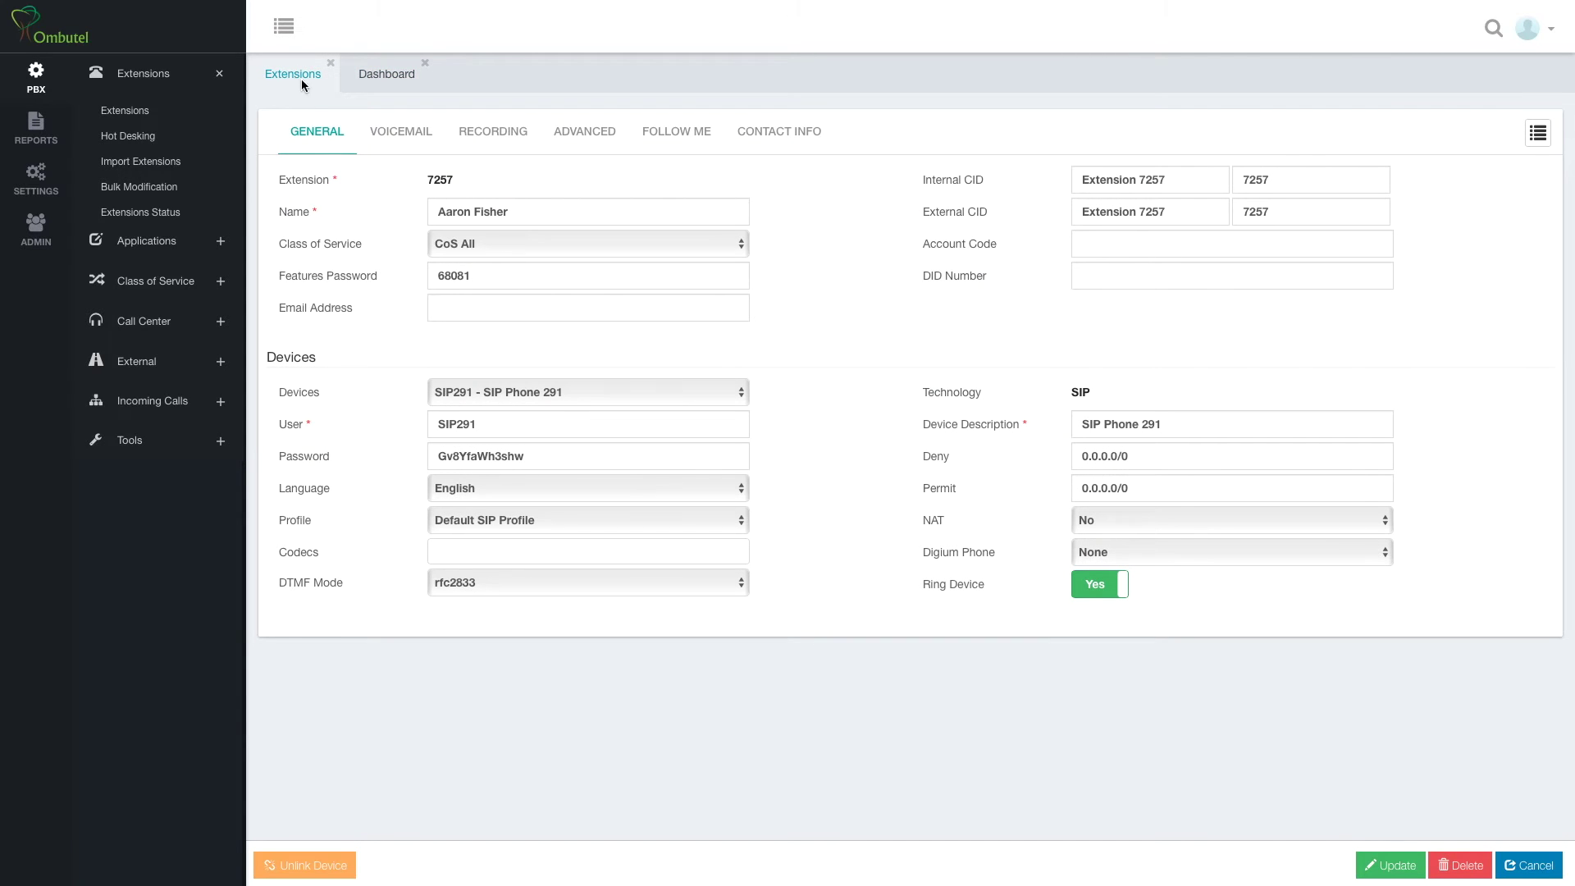
left_click(426, 64)
- Open Import Extensions, Bulk Modification, Extensions Status and Paging & Intercom as tabs
left_click(115, 159)
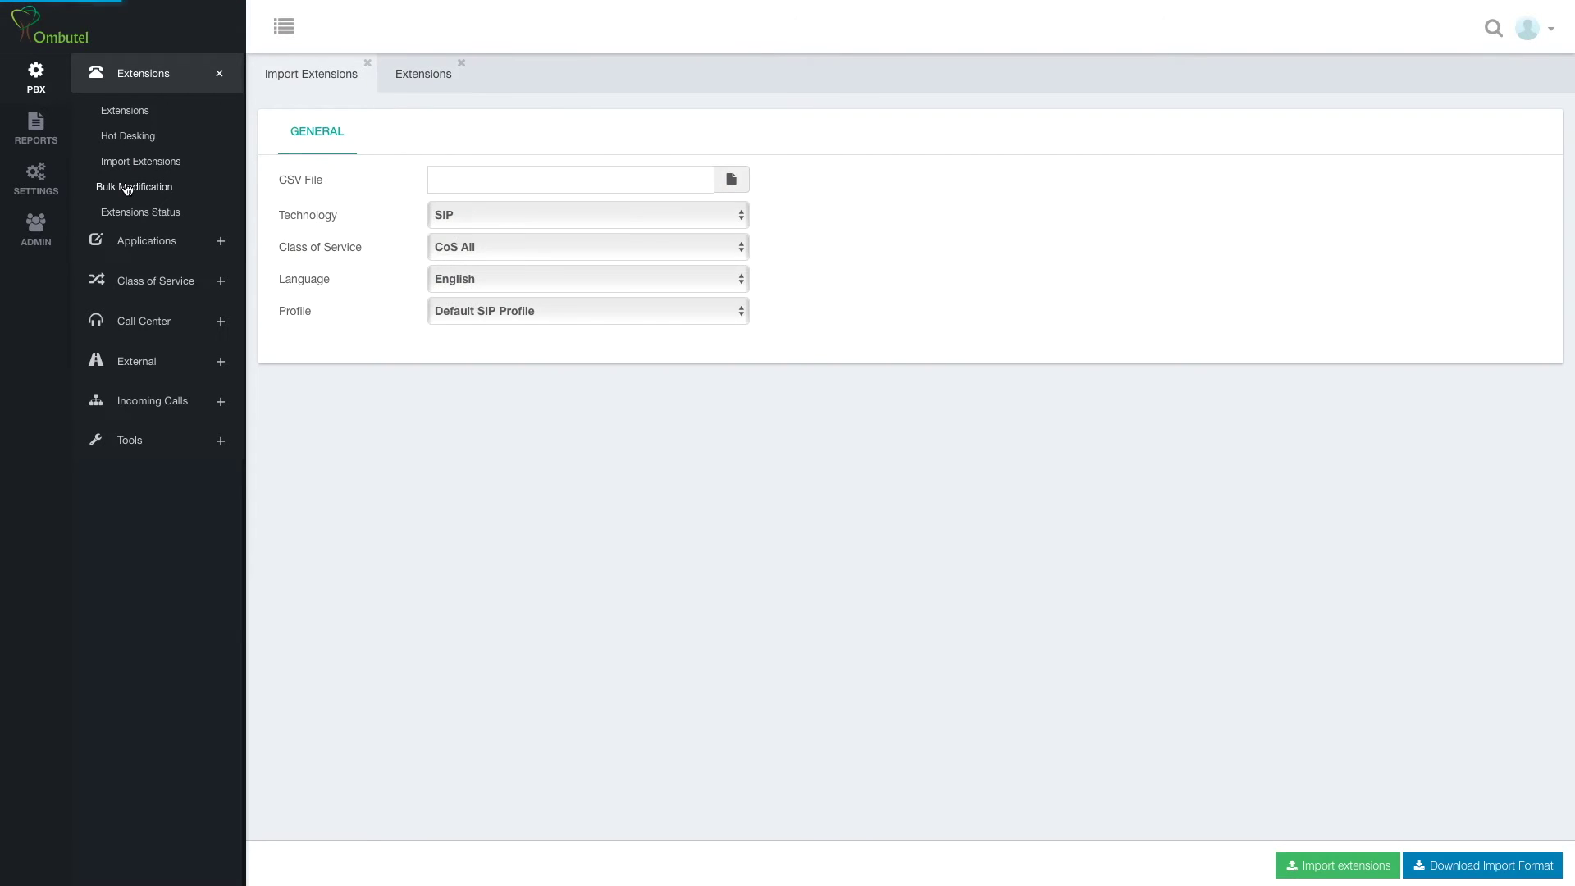
left_click(125, 186)
left_click(138, 215)
left_click(147, 241)
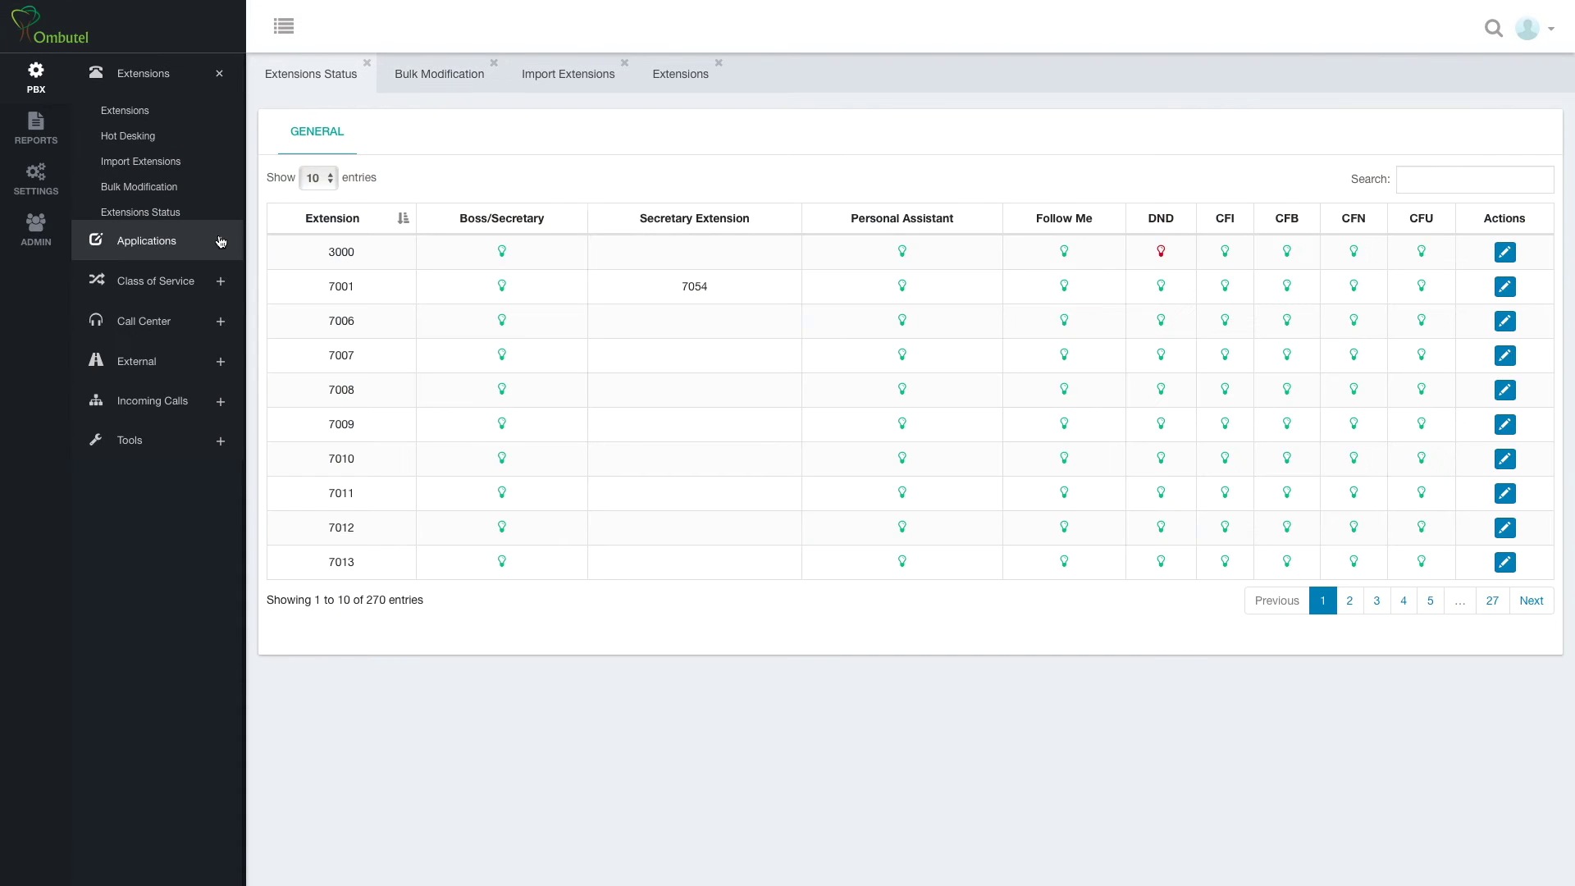
left_click(143, 254)
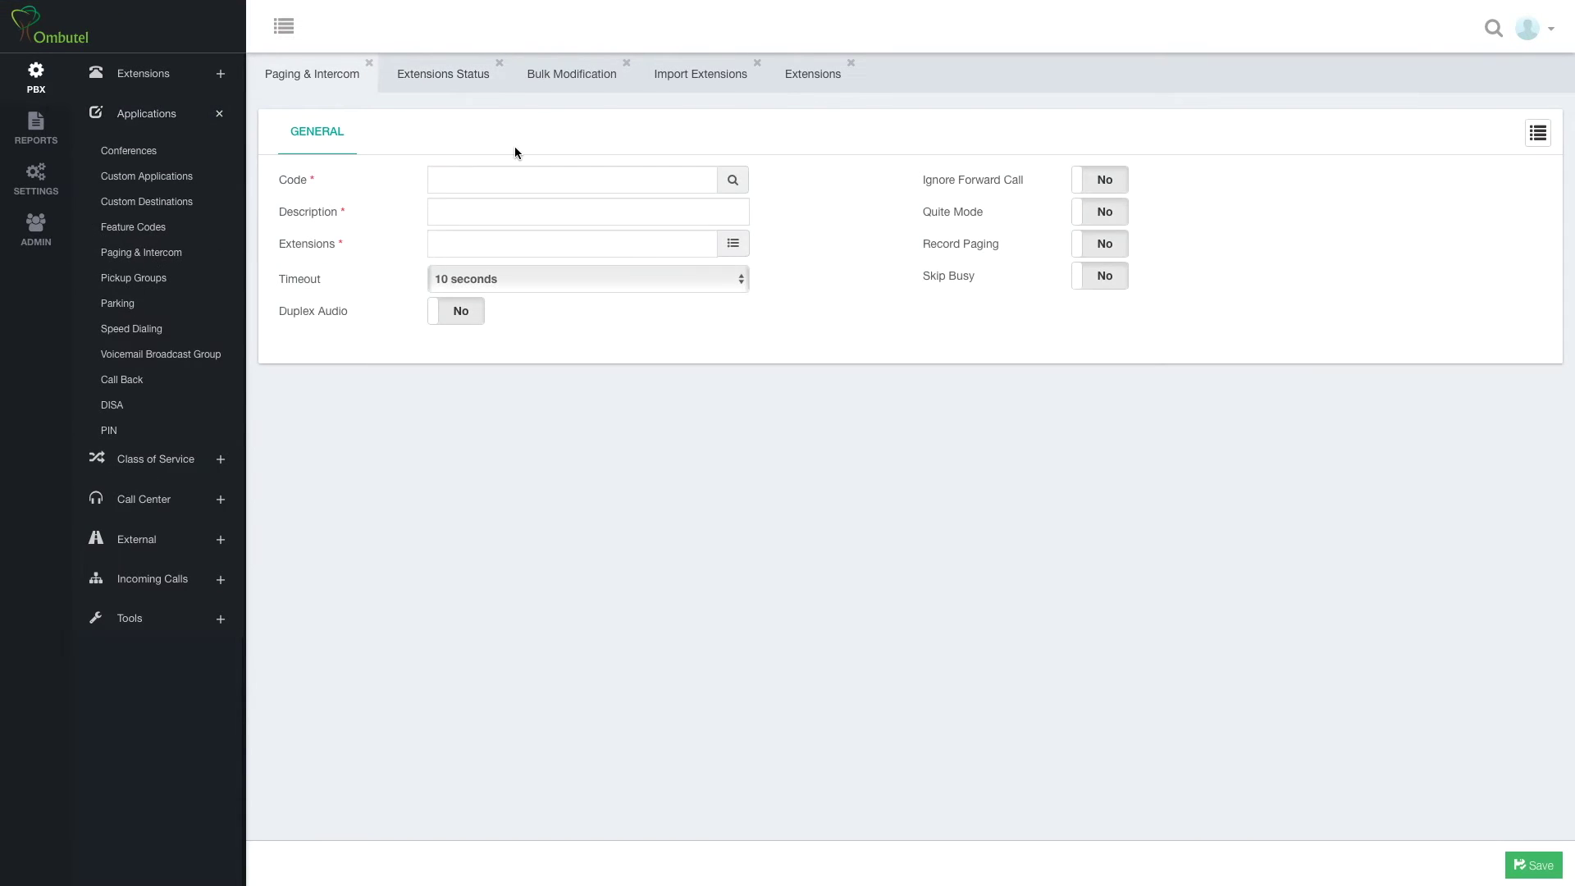
- Review the Extensions Status tab, collapse Applications, and return to Paging & Intercom
left_click(402, 69)
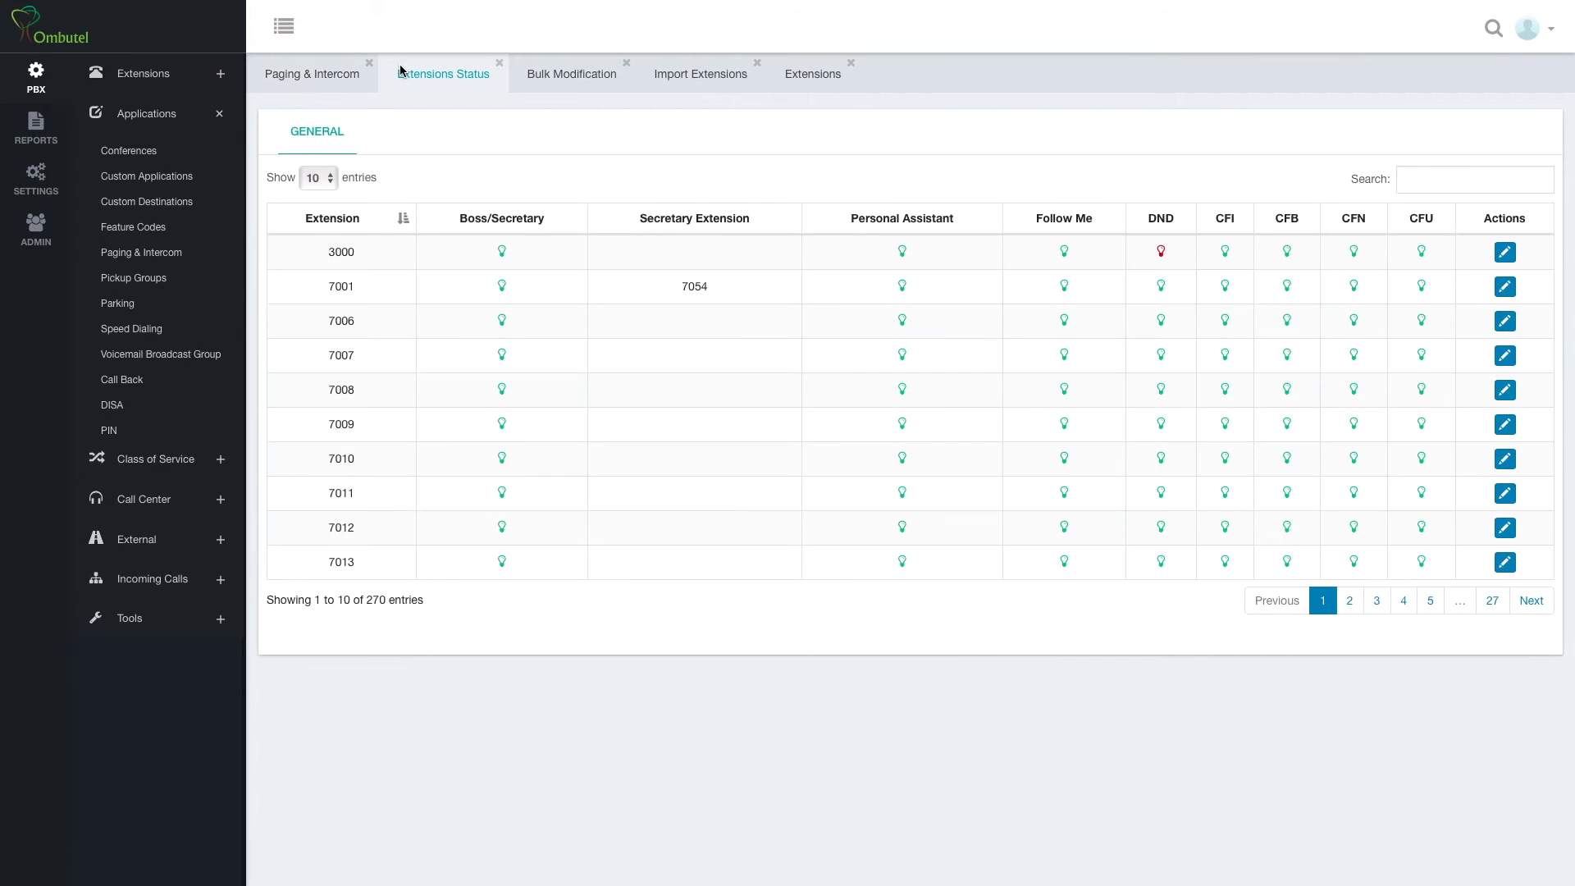
left_click(219, 114)
left_click(297, 75)
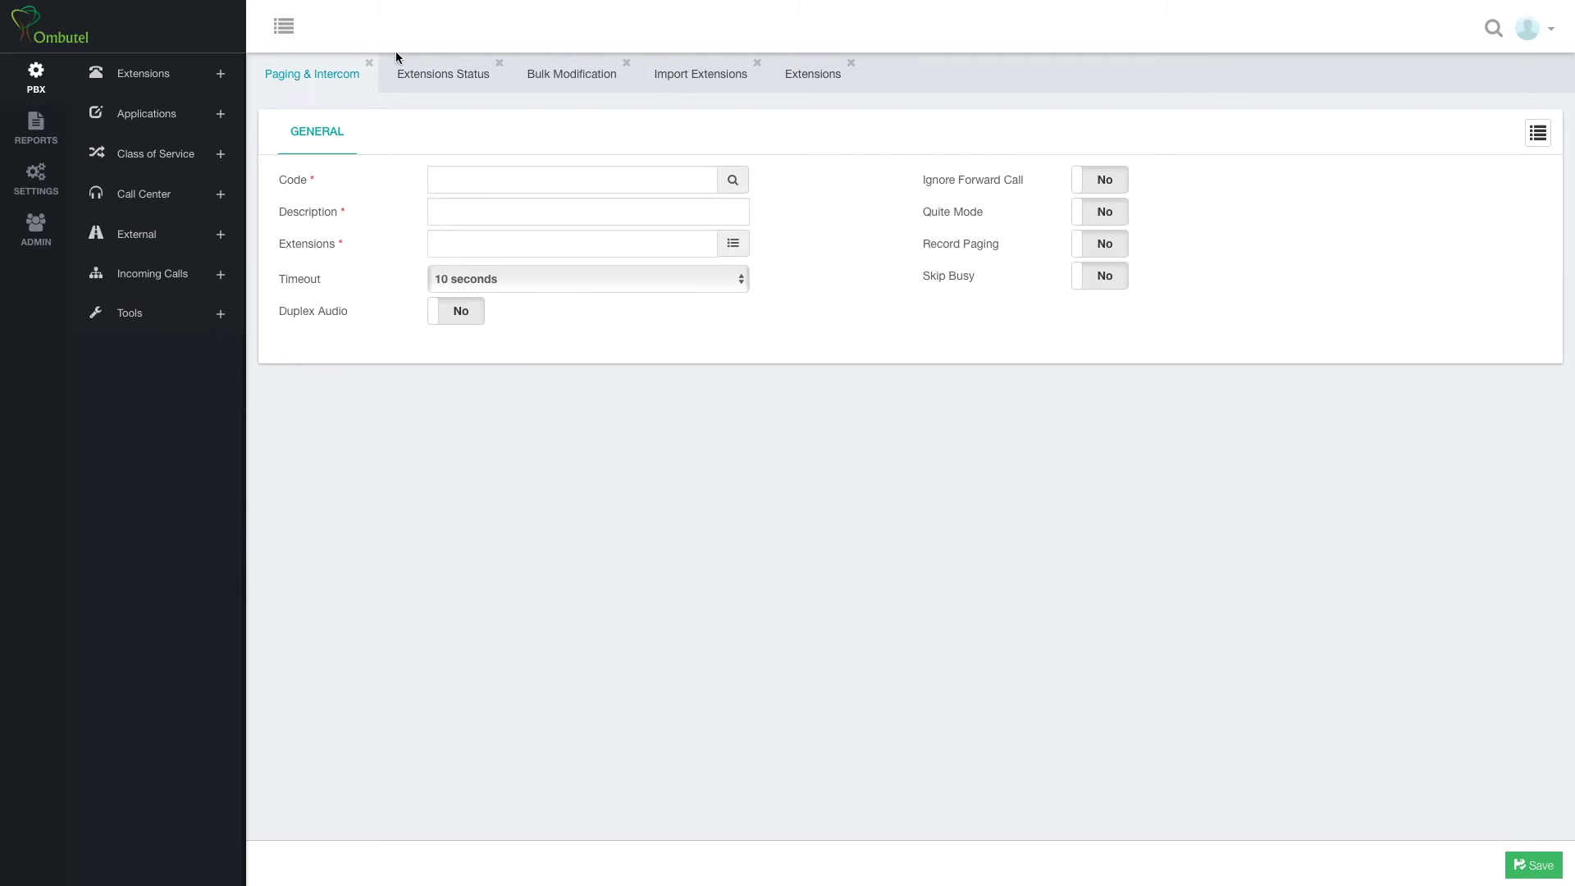
left_click(1495, 30)
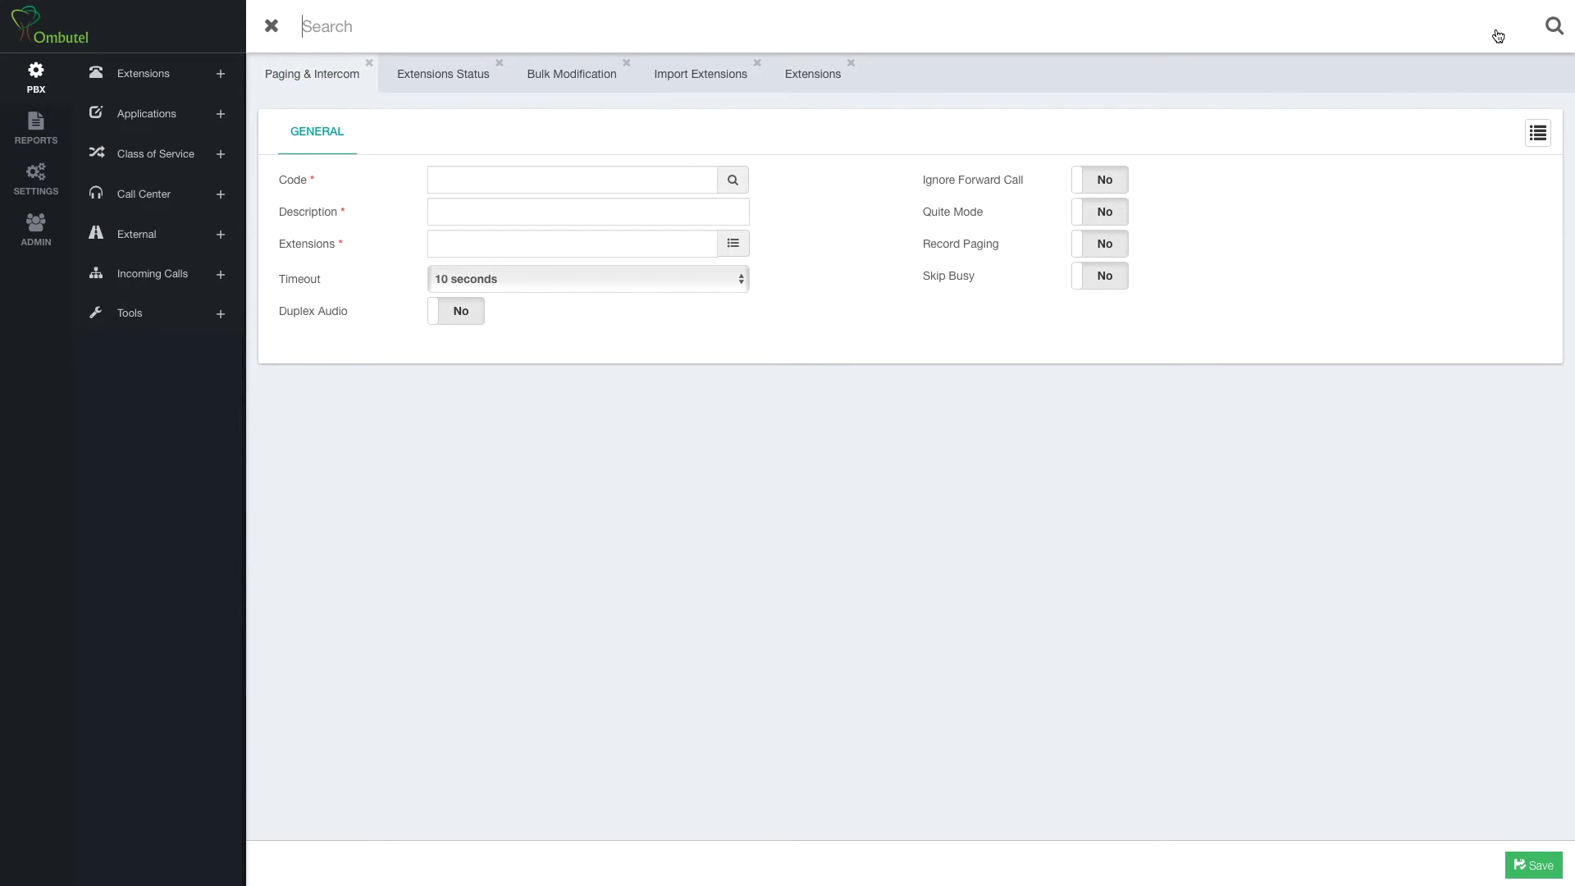
- Run global searches for 7055 and for an extension user's surname
type("7055")
key("Return")
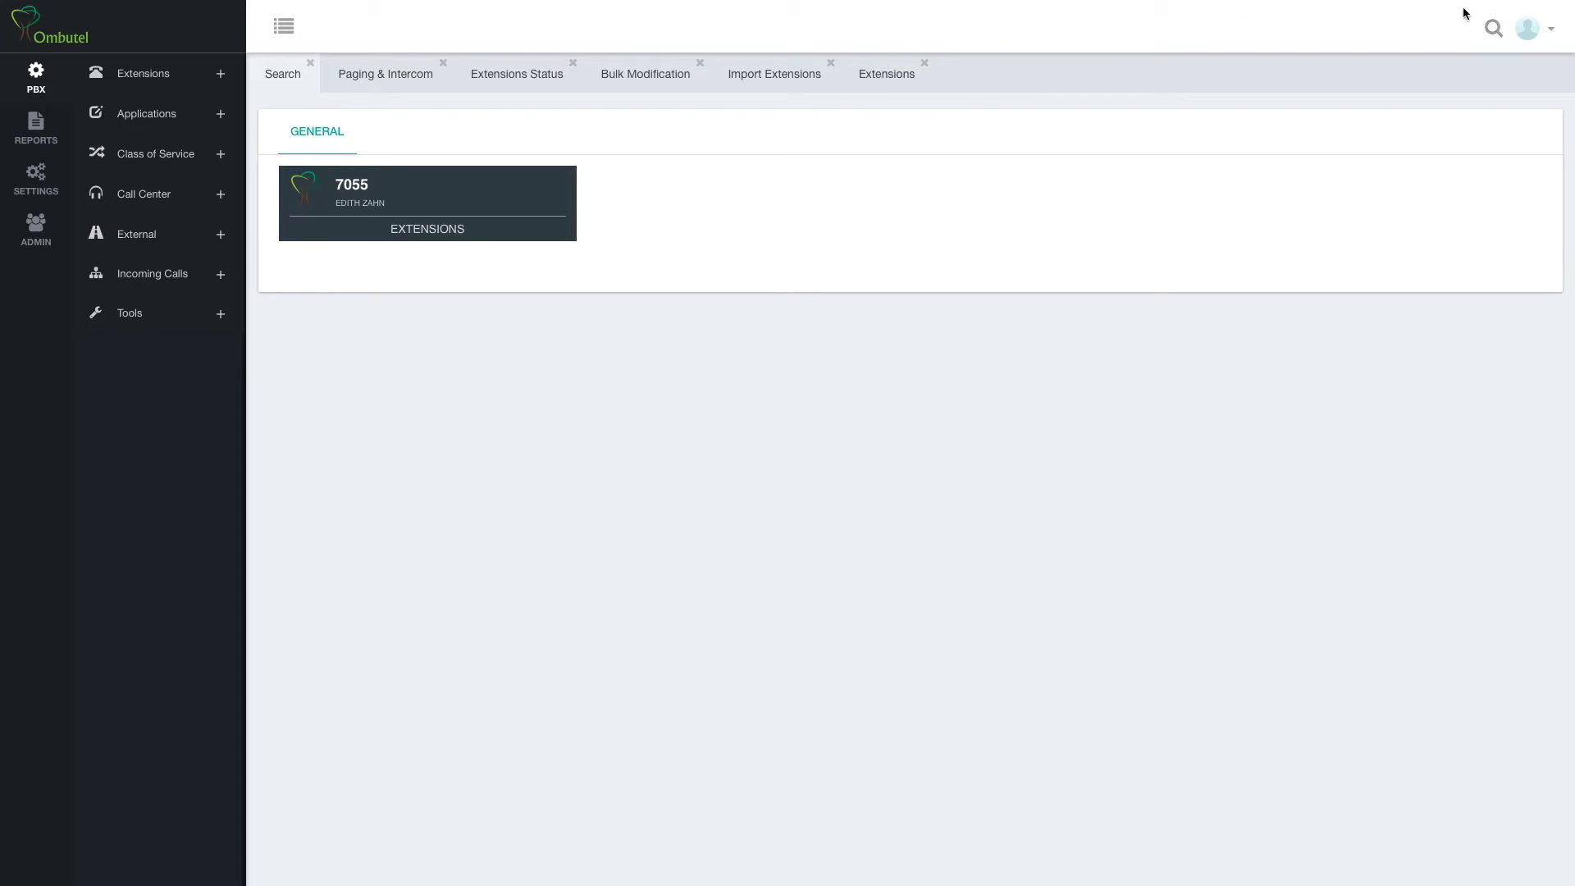
left_click(1493, 30)
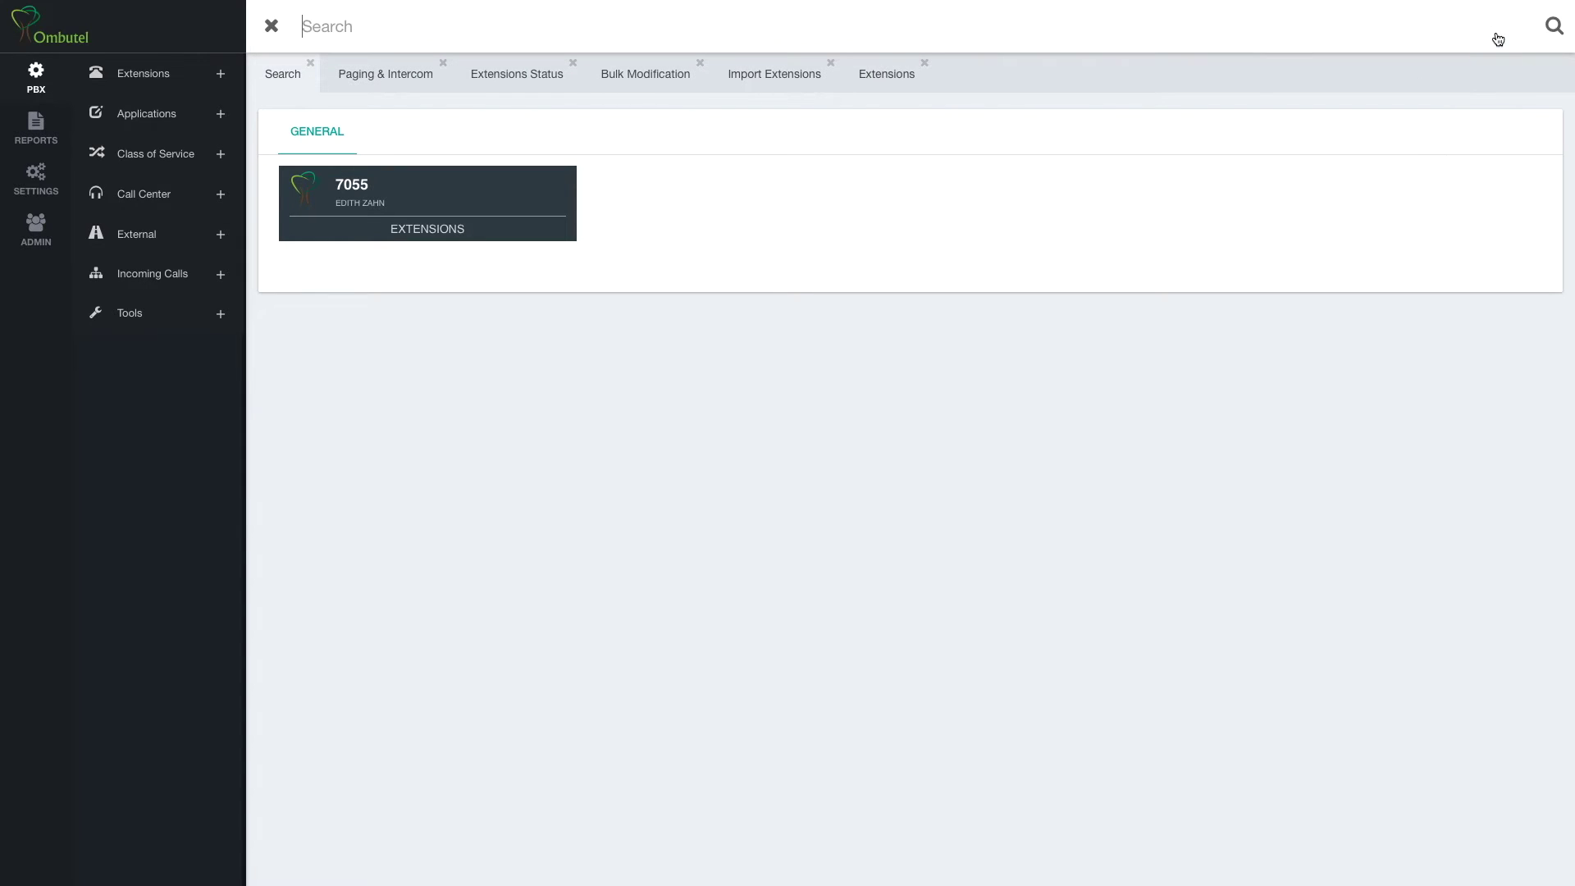
type("goliath")
key("Return")
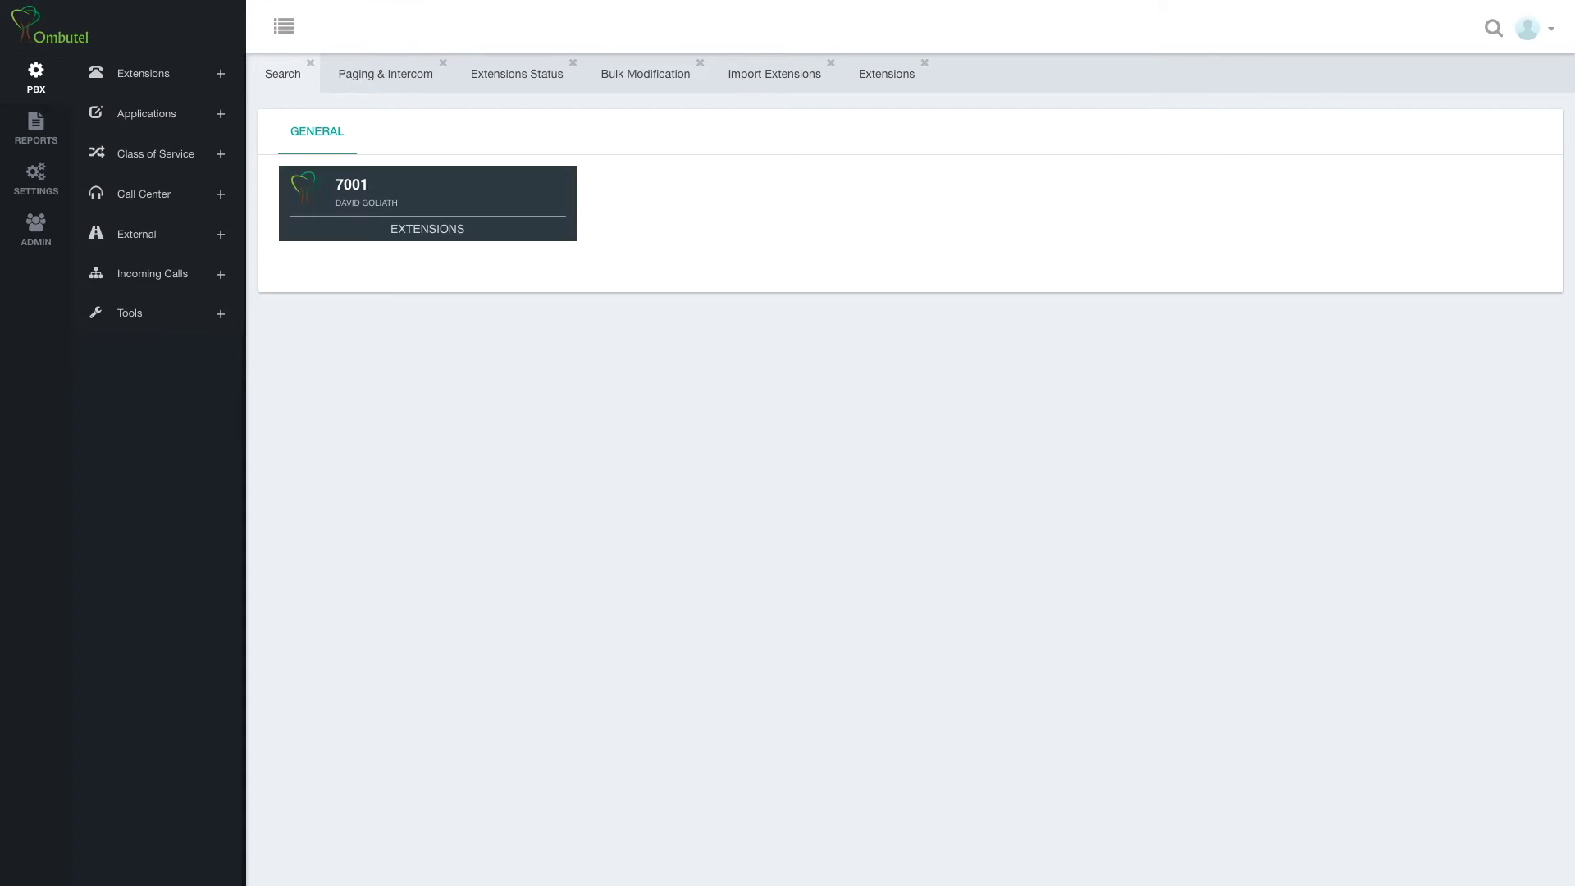
- Search globally for 'time' to list Time Groups, Time Conditions, Voicemail Timezones and *70
left_click(1487, 33)
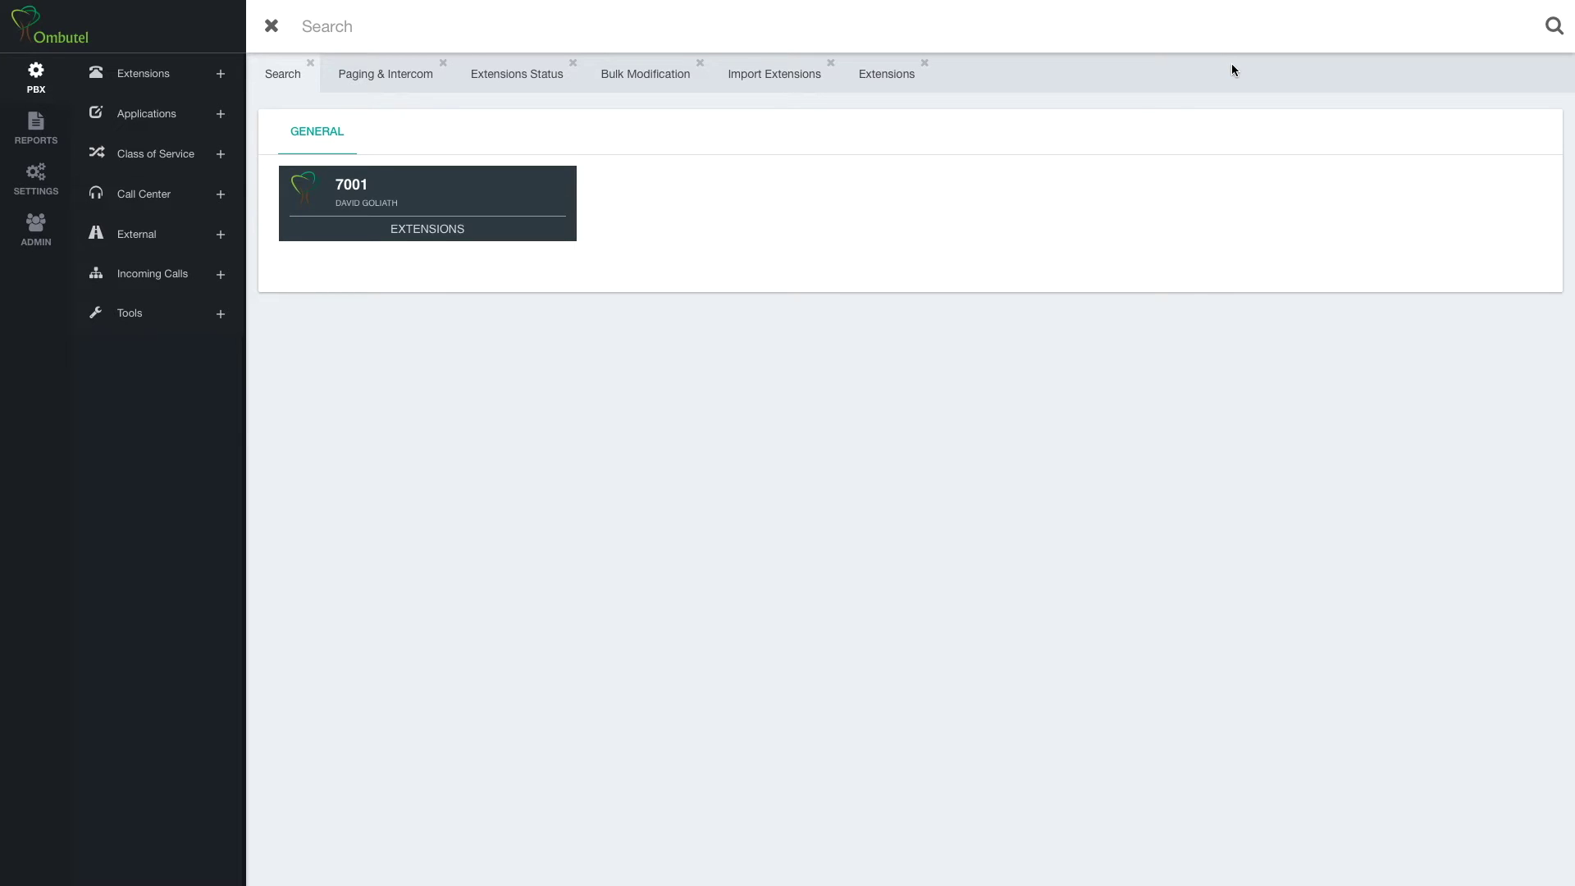
type("time")
key("Return")
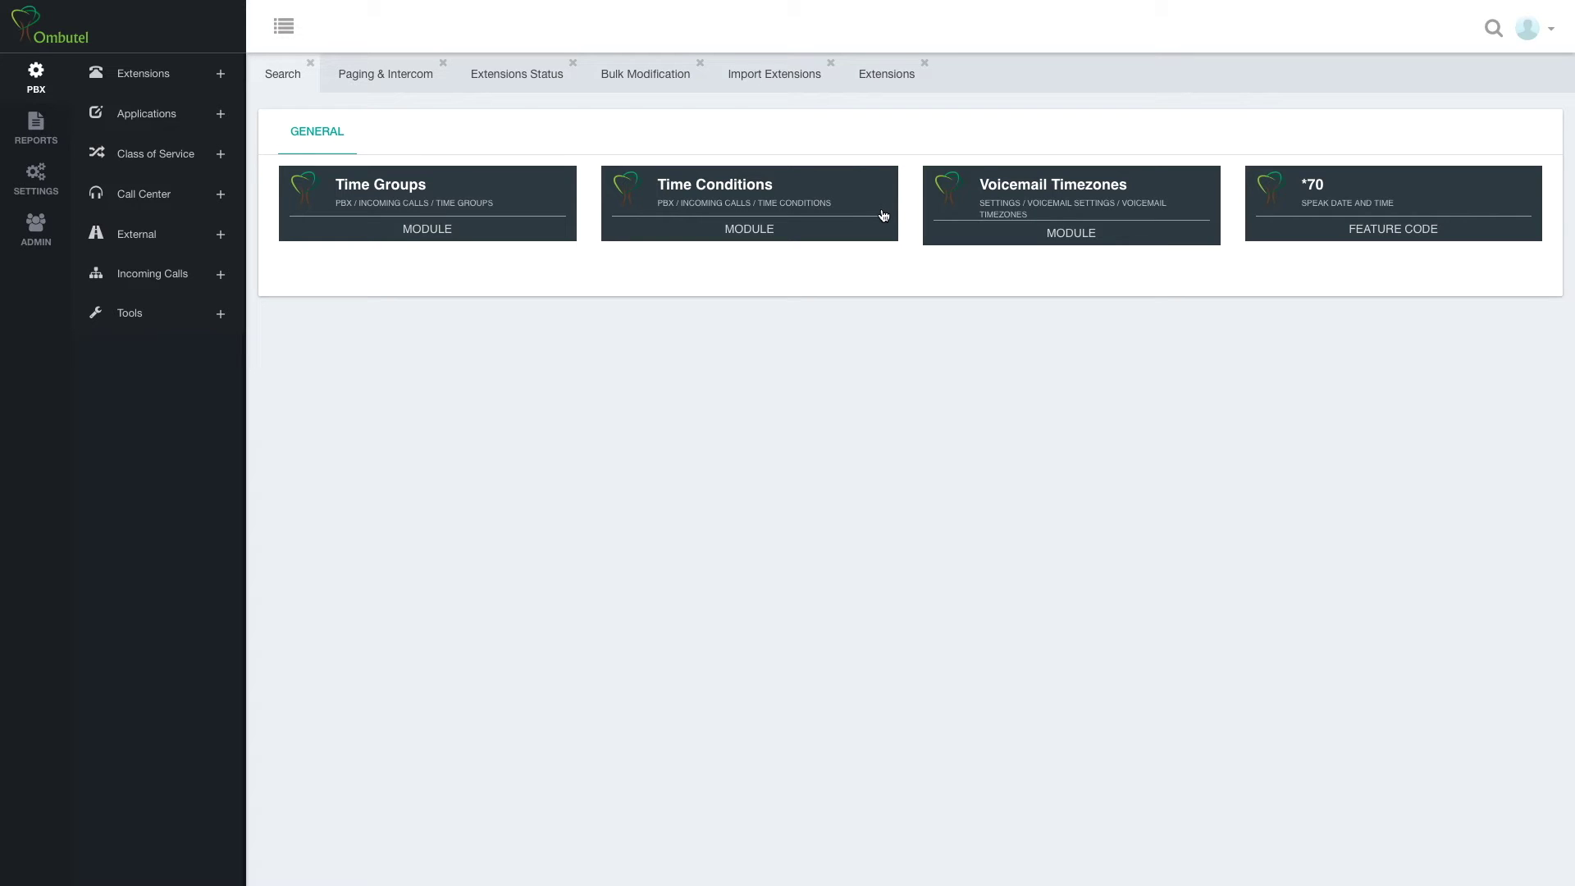
right_click(293, 81)
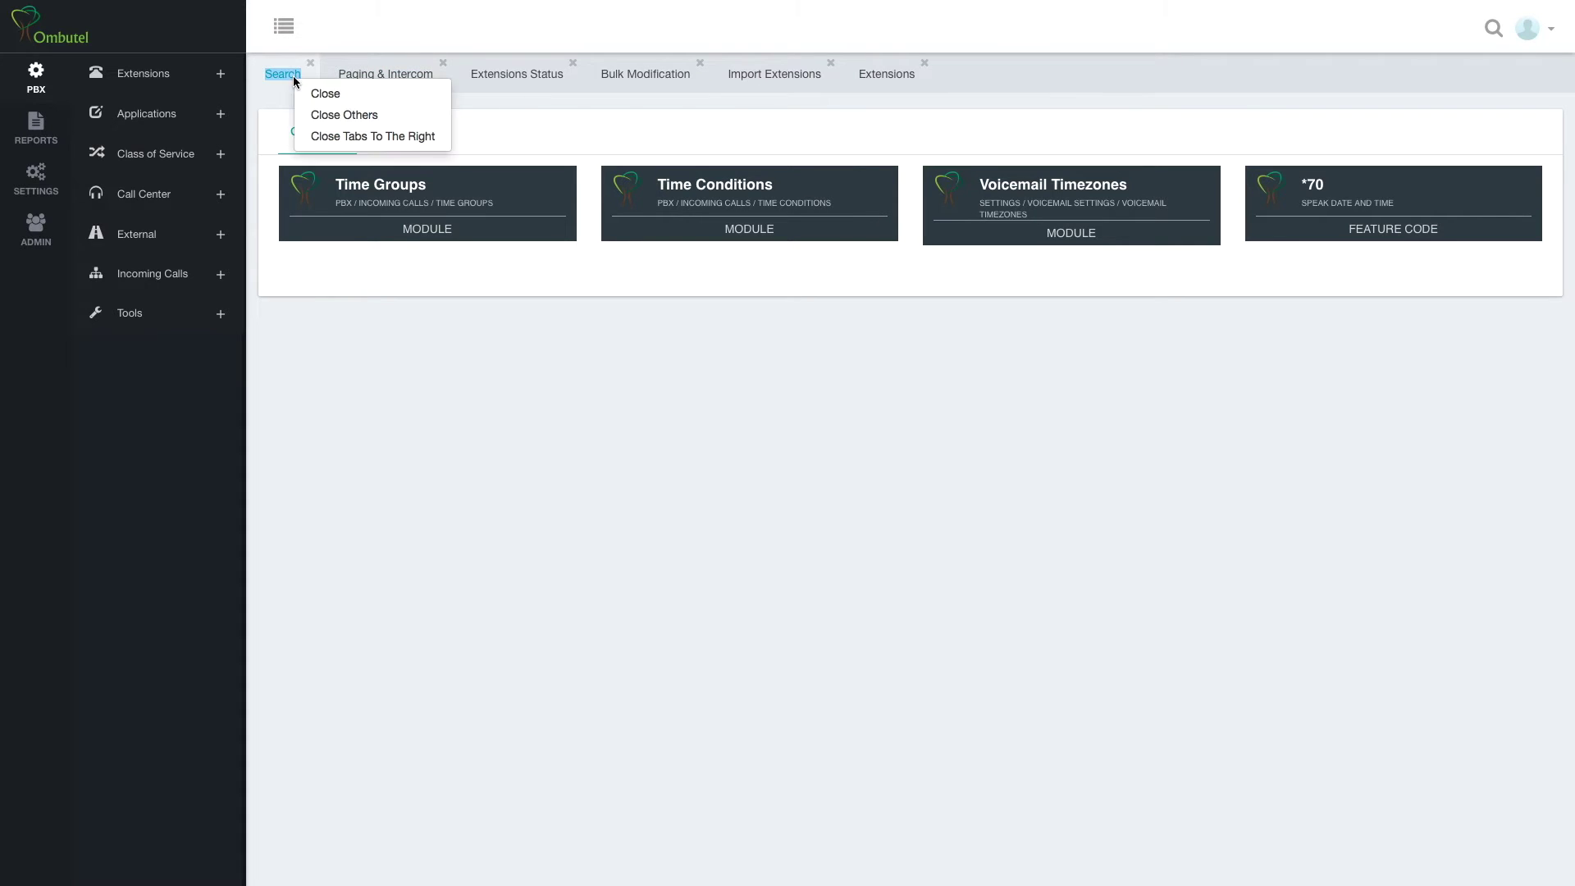
- Close all tabs to the right of the Search tab
left_click(353, 137)
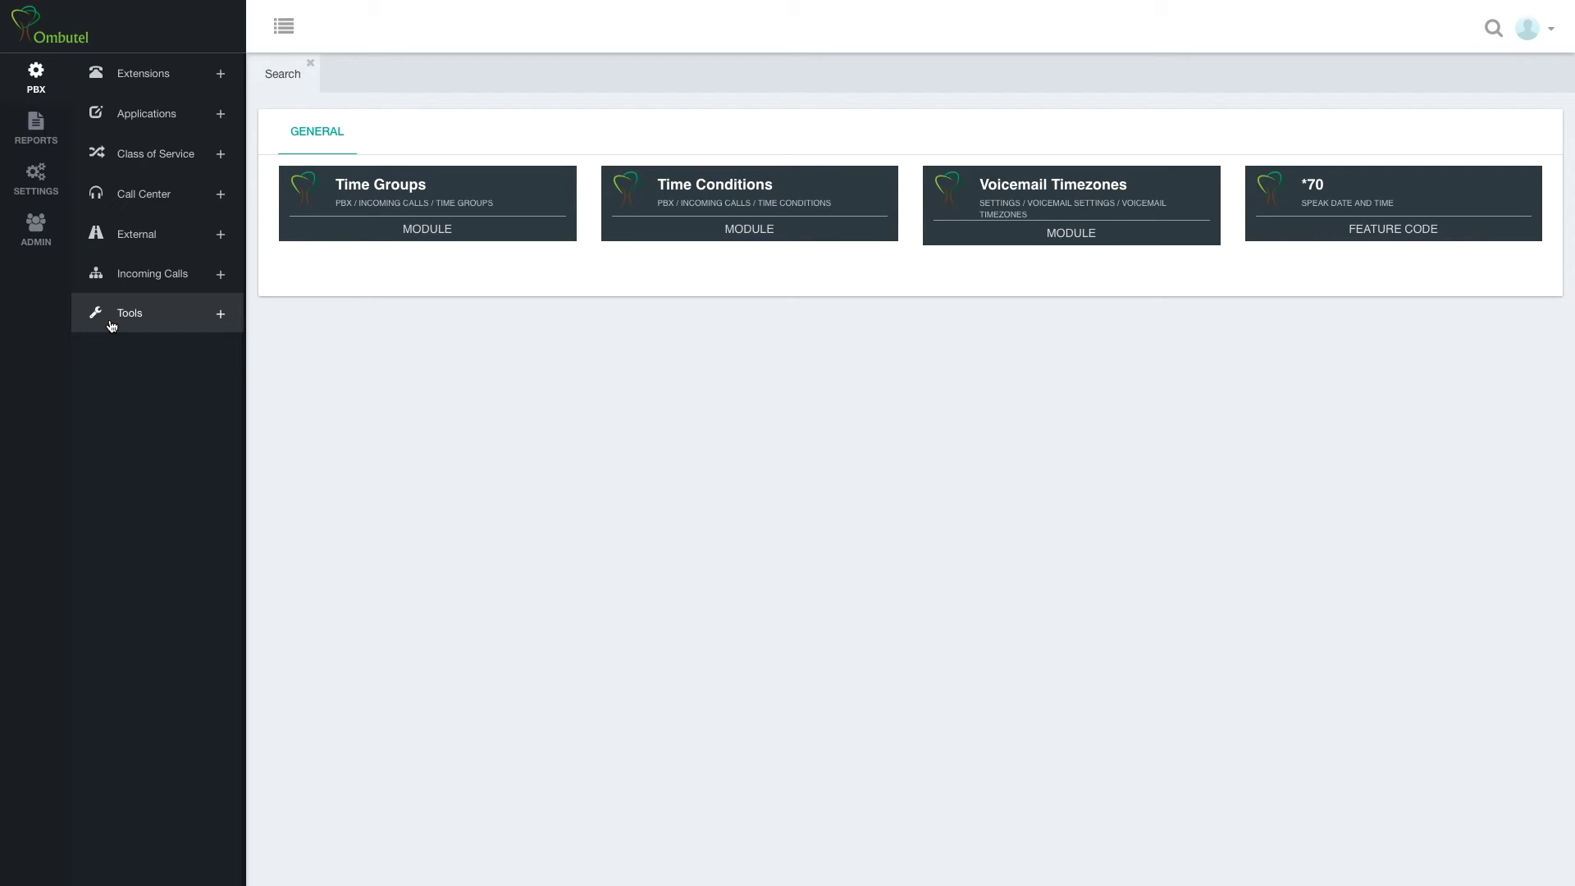
- Expand and collapse Extensions and Applications, then expand Class of Service to list its pages
left_click(222, 79)
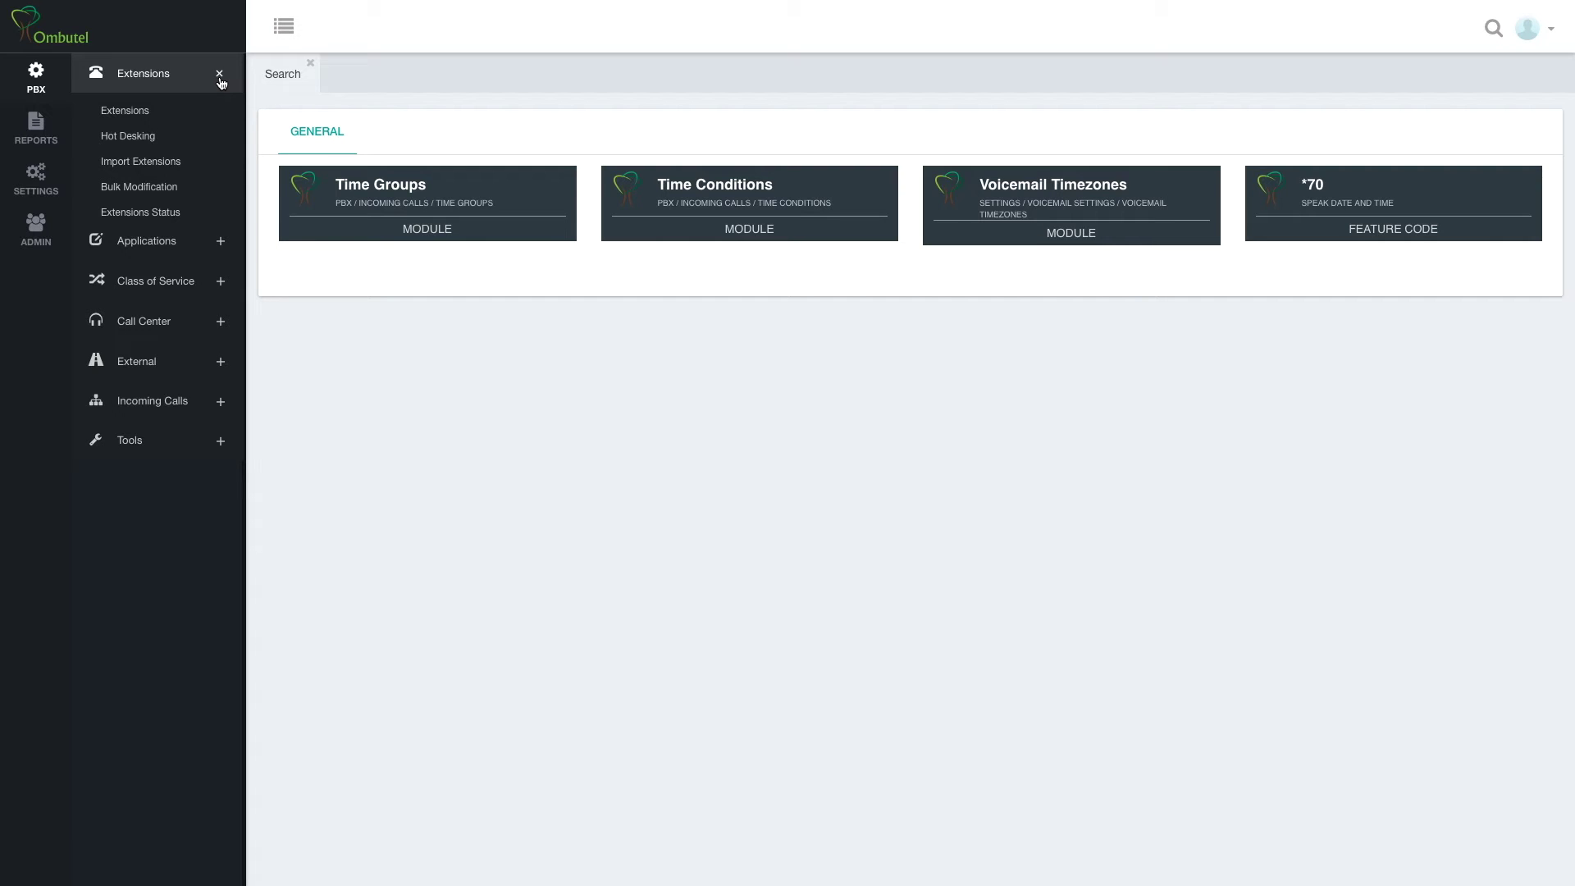
left_click(220, 79)
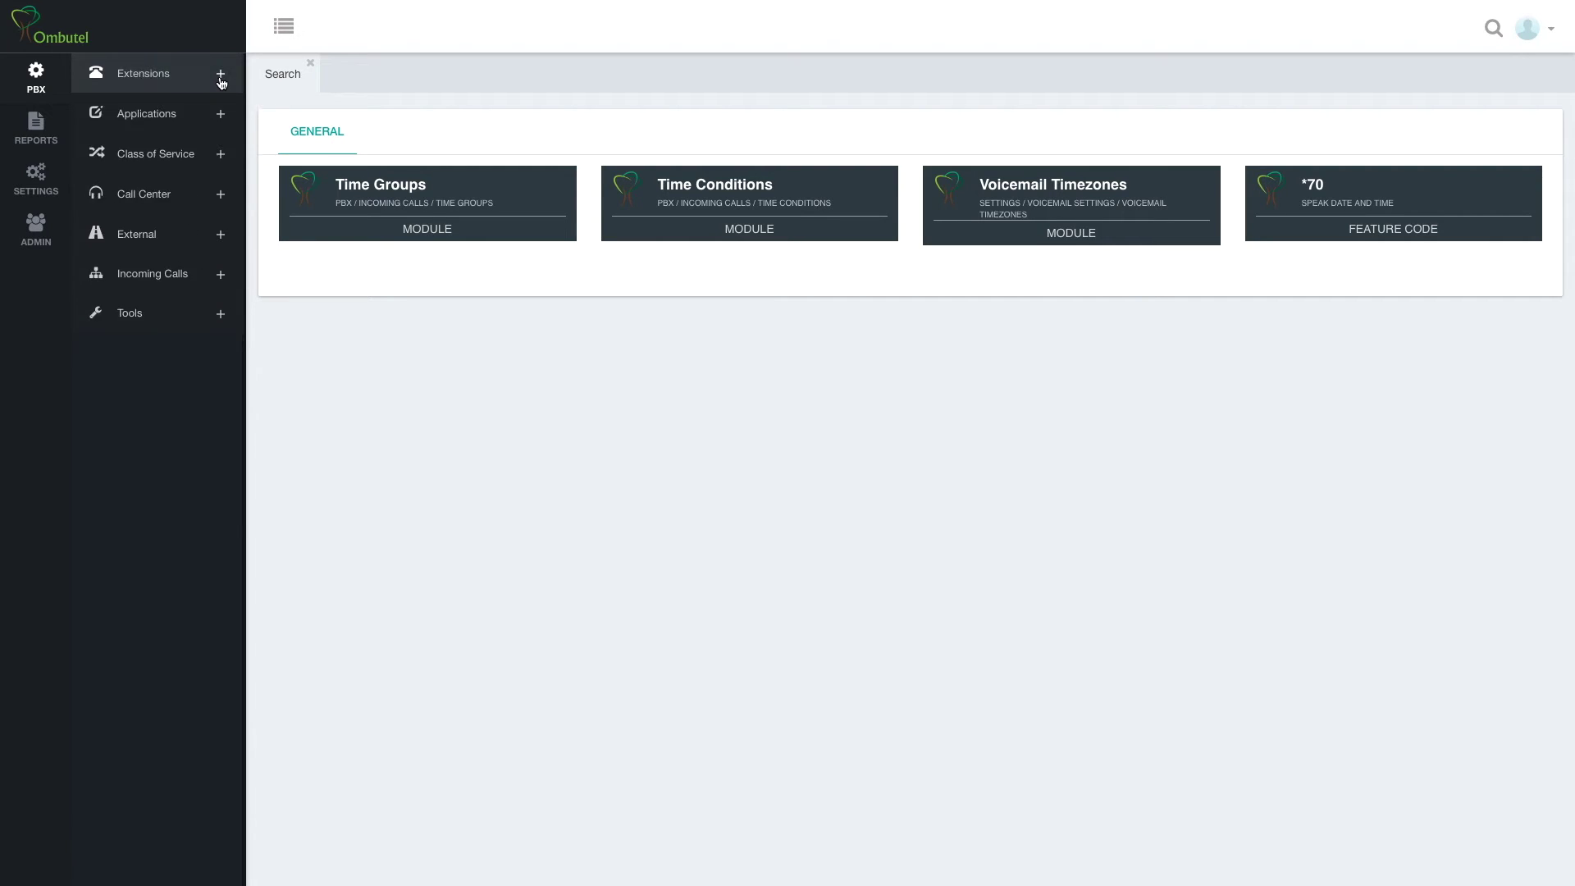
left_click(222, 114)
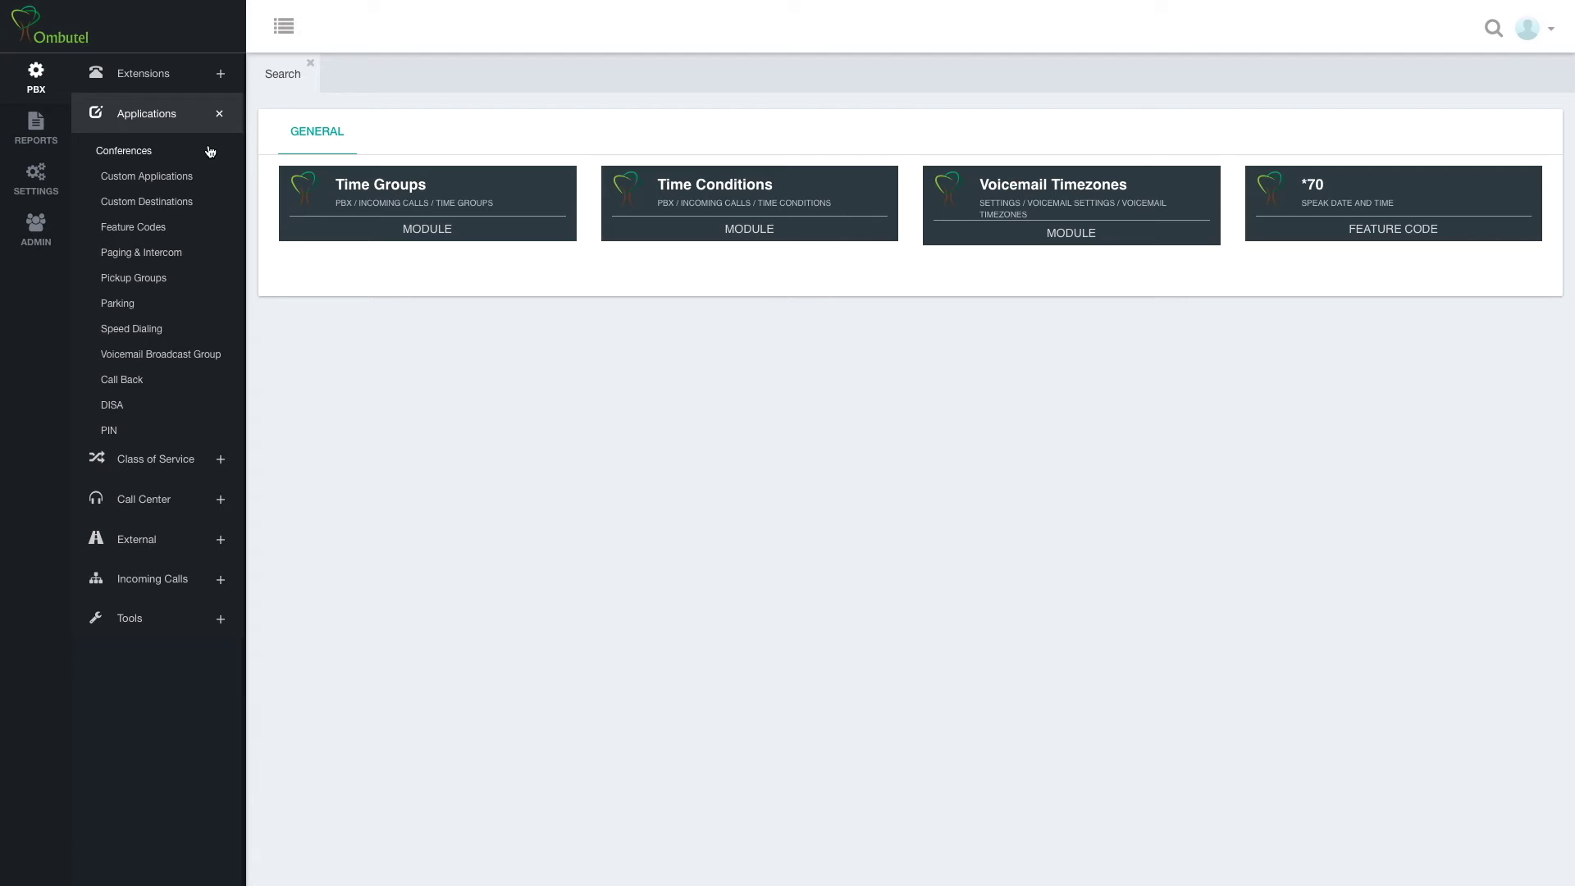
left_click(220, 114)
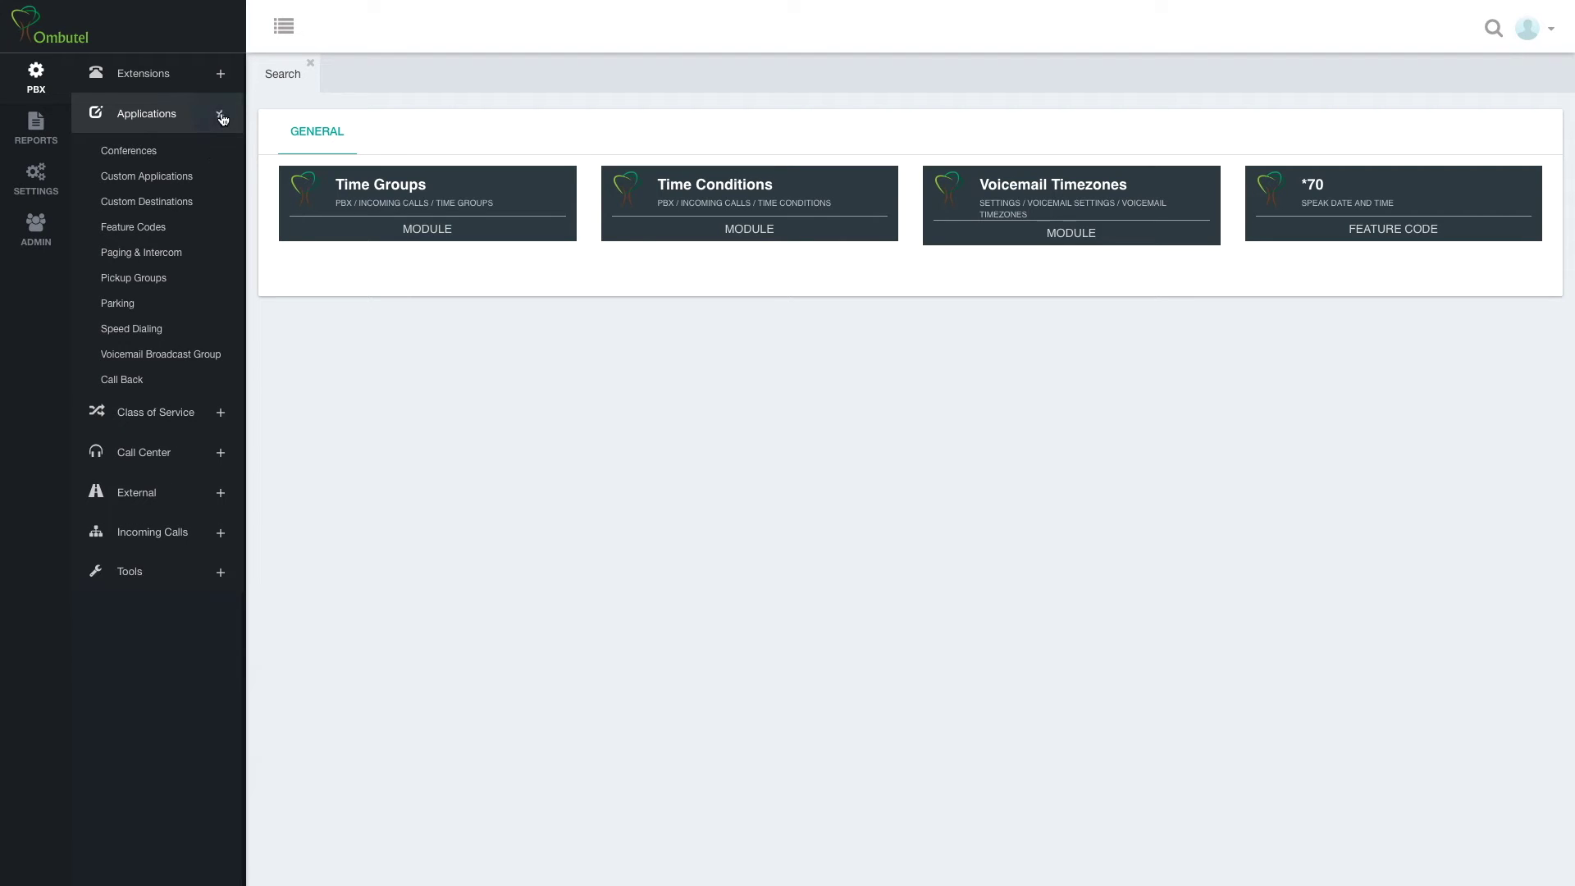
left_click(220, 157)
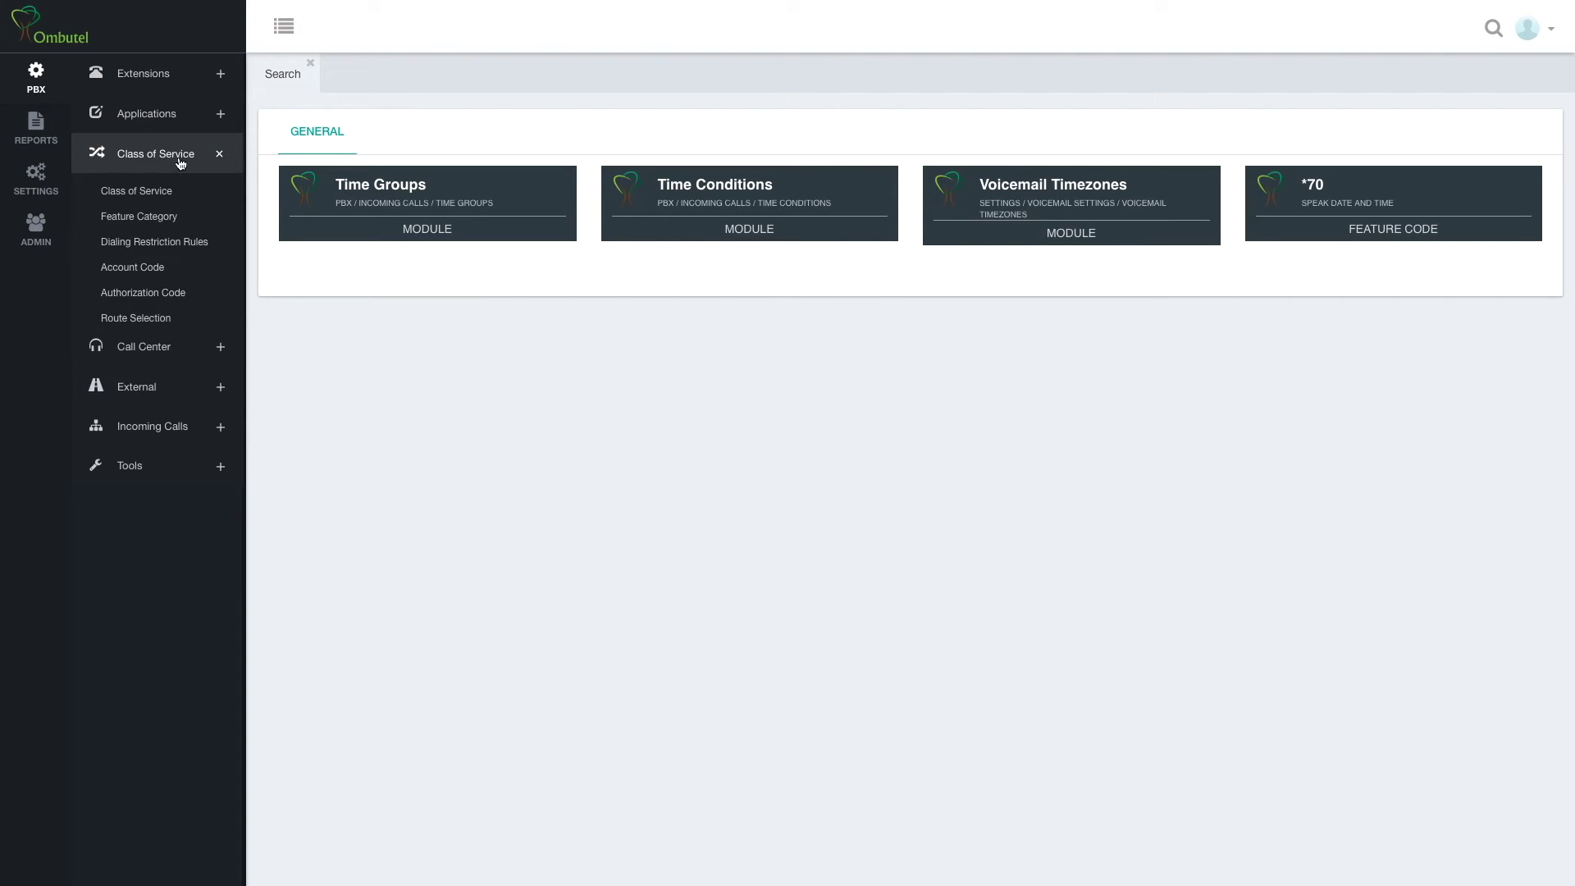
- Collapse Class of Service, then expand and collapse Call Center, External, Incoming Calls and Tools
left_click(221, 158)
left_click(221, 194)
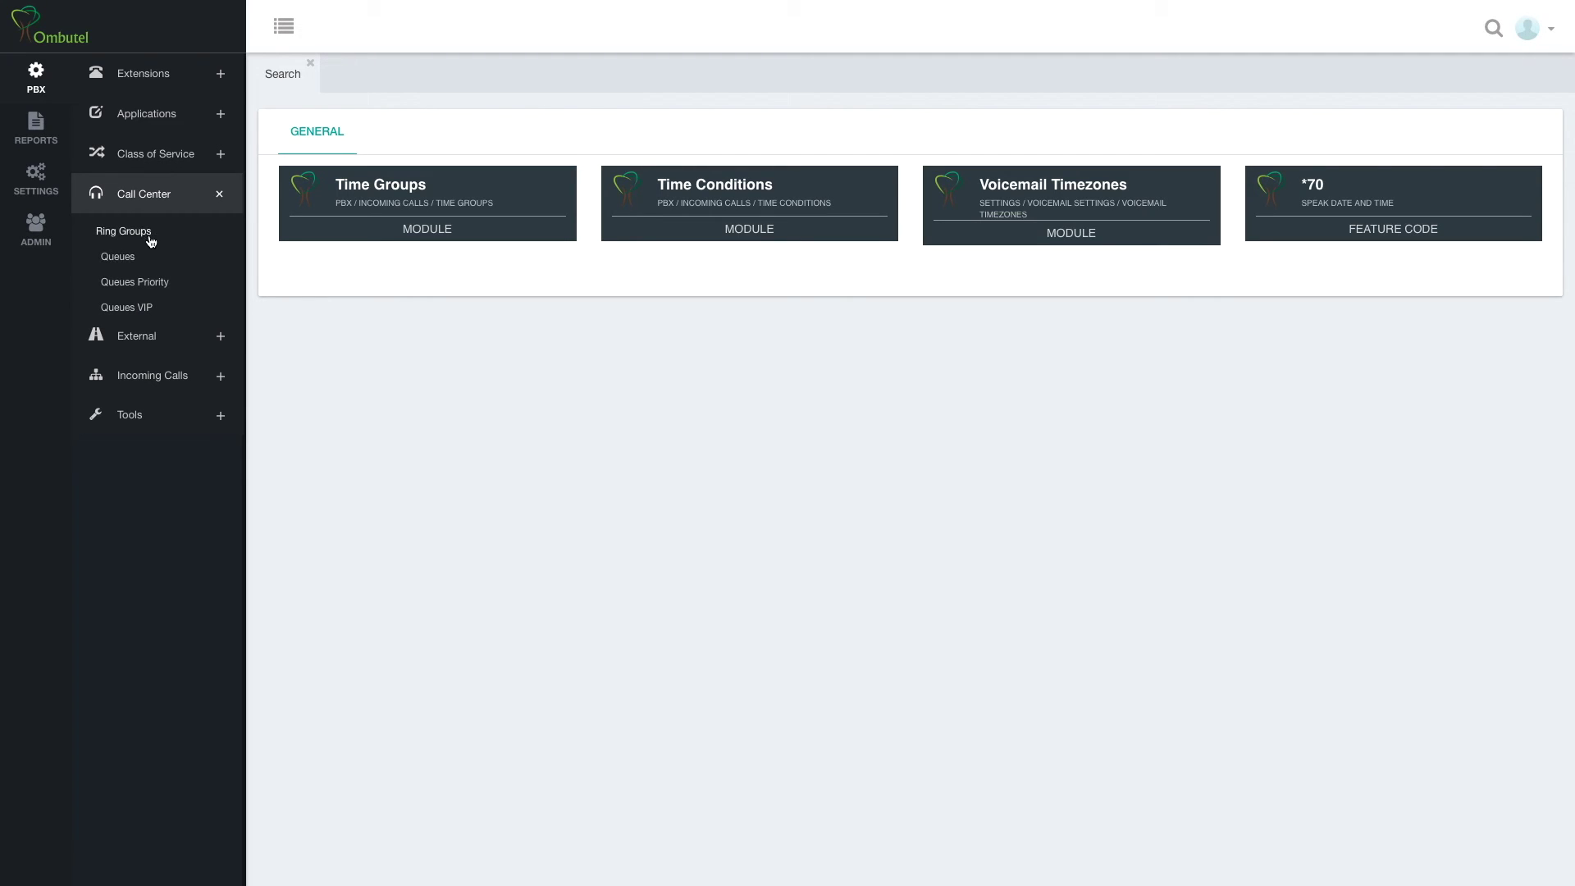
left_click(143, 193)
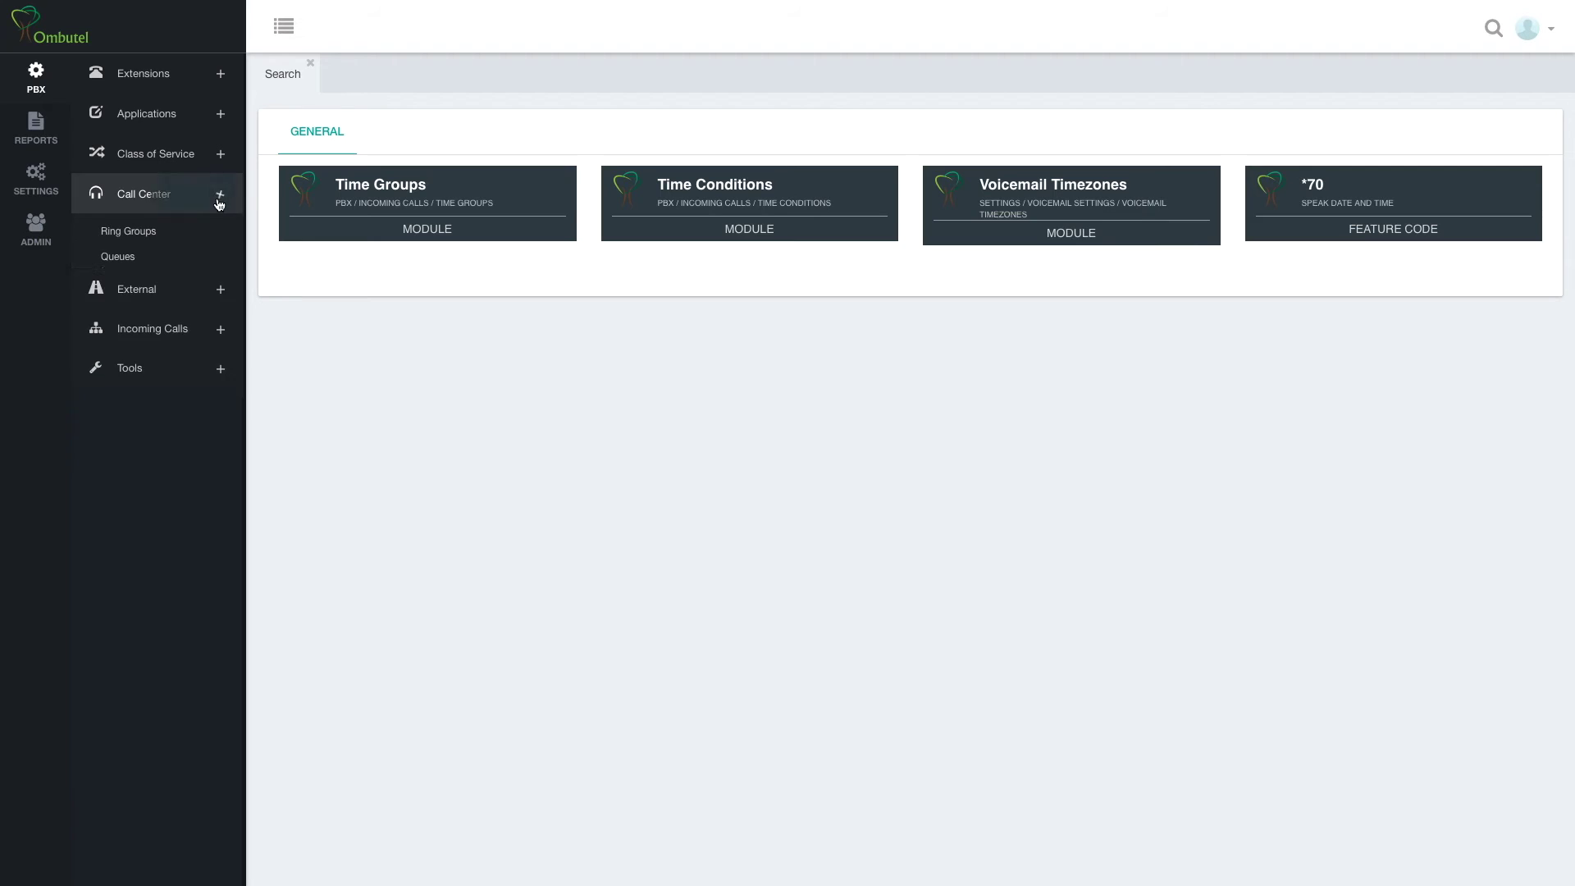
left_click(220, 235)
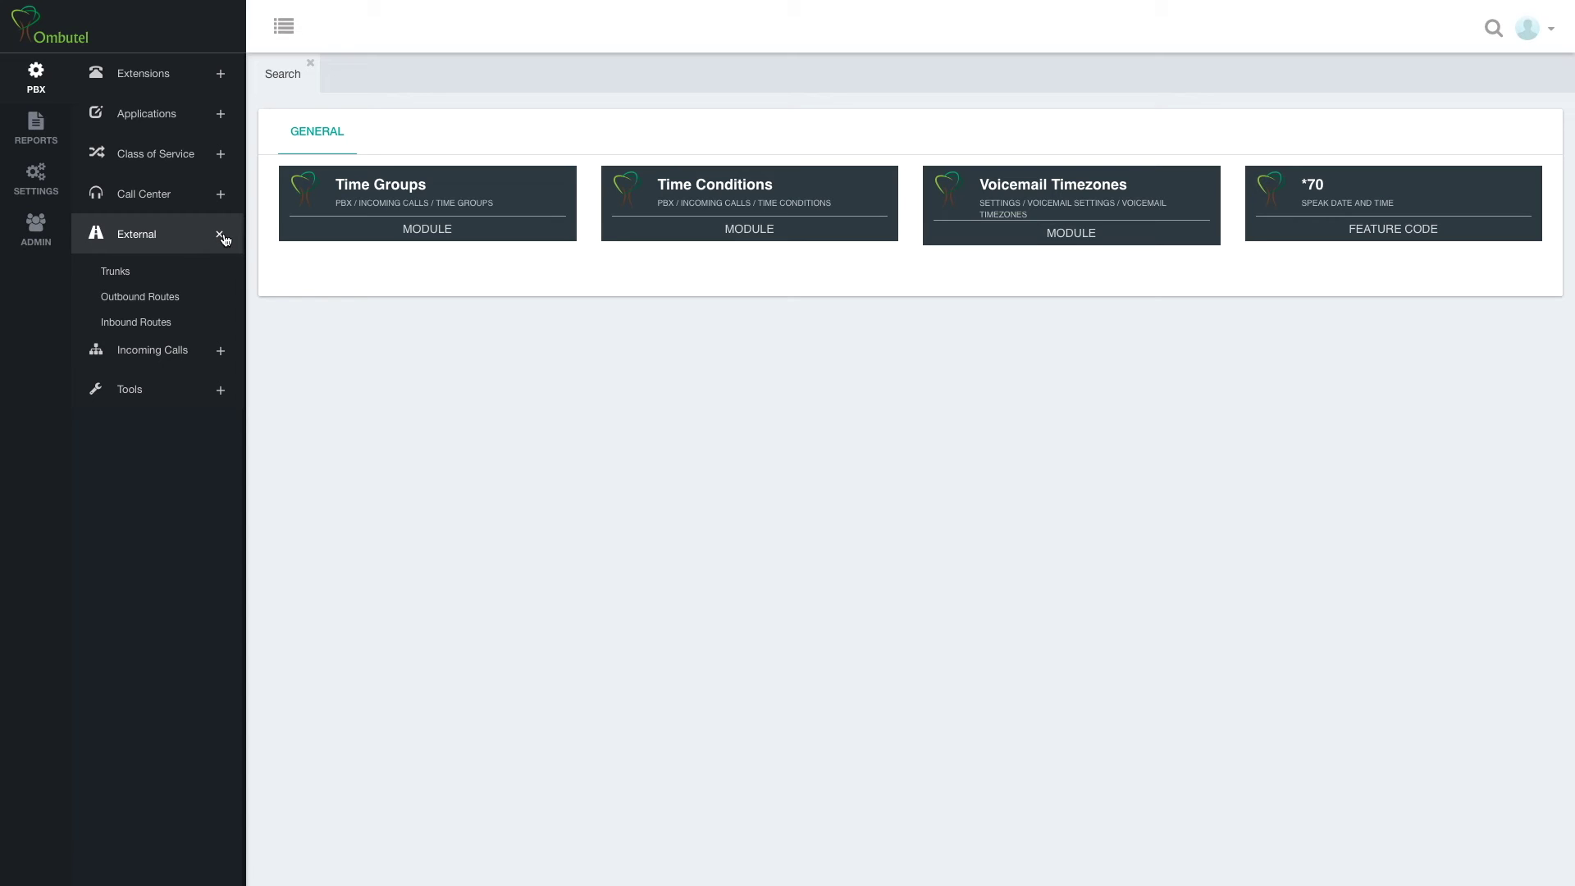
left_click(222, 237)
left_click(223, 273)
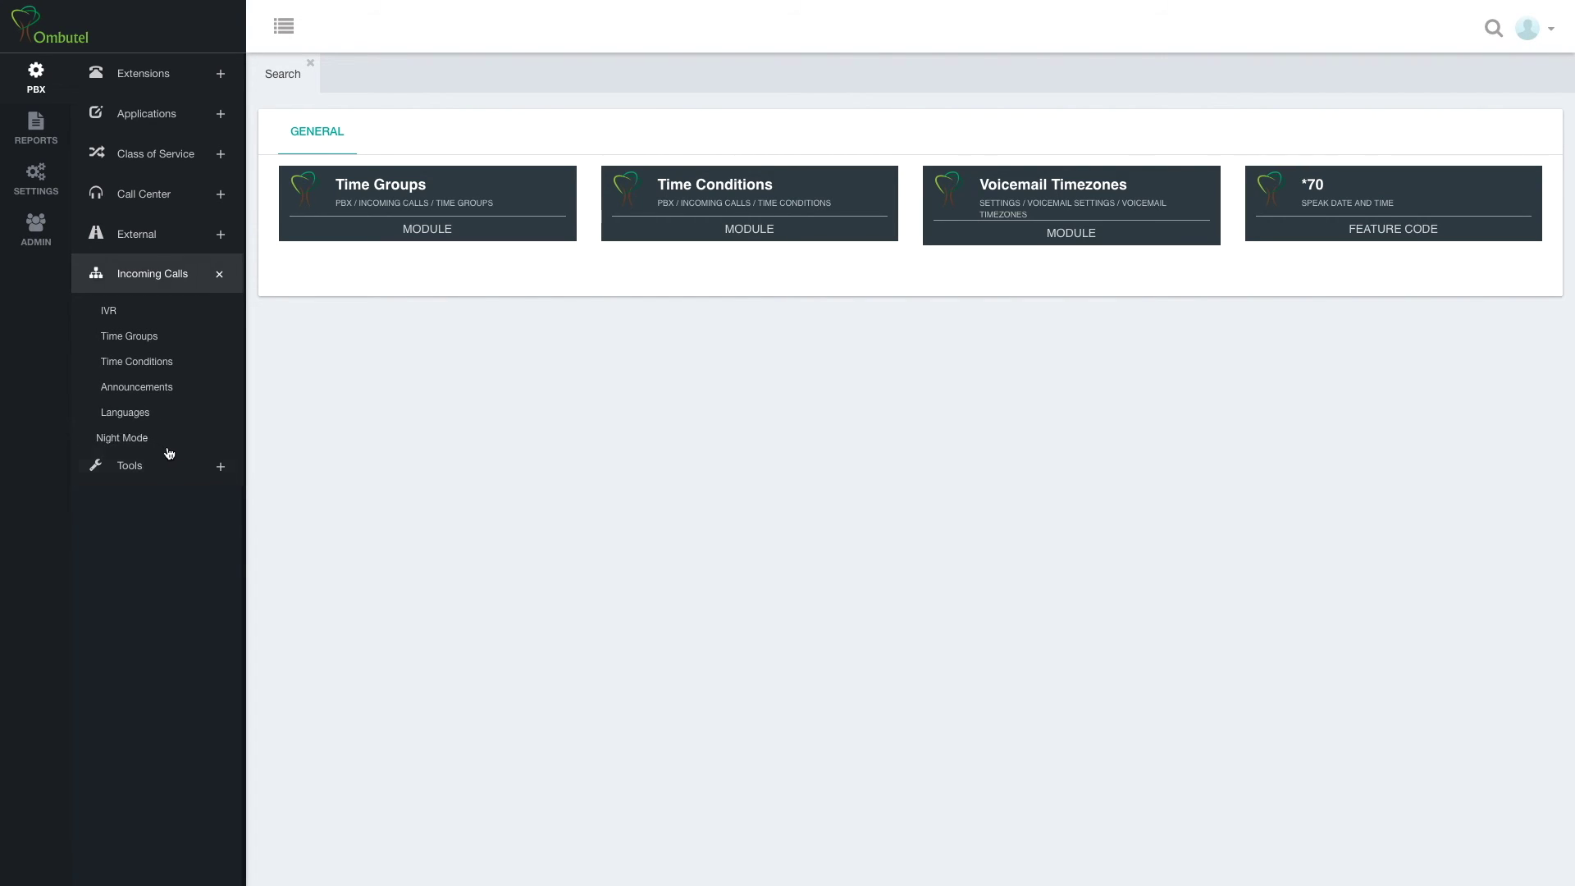
left_click(220, 469)
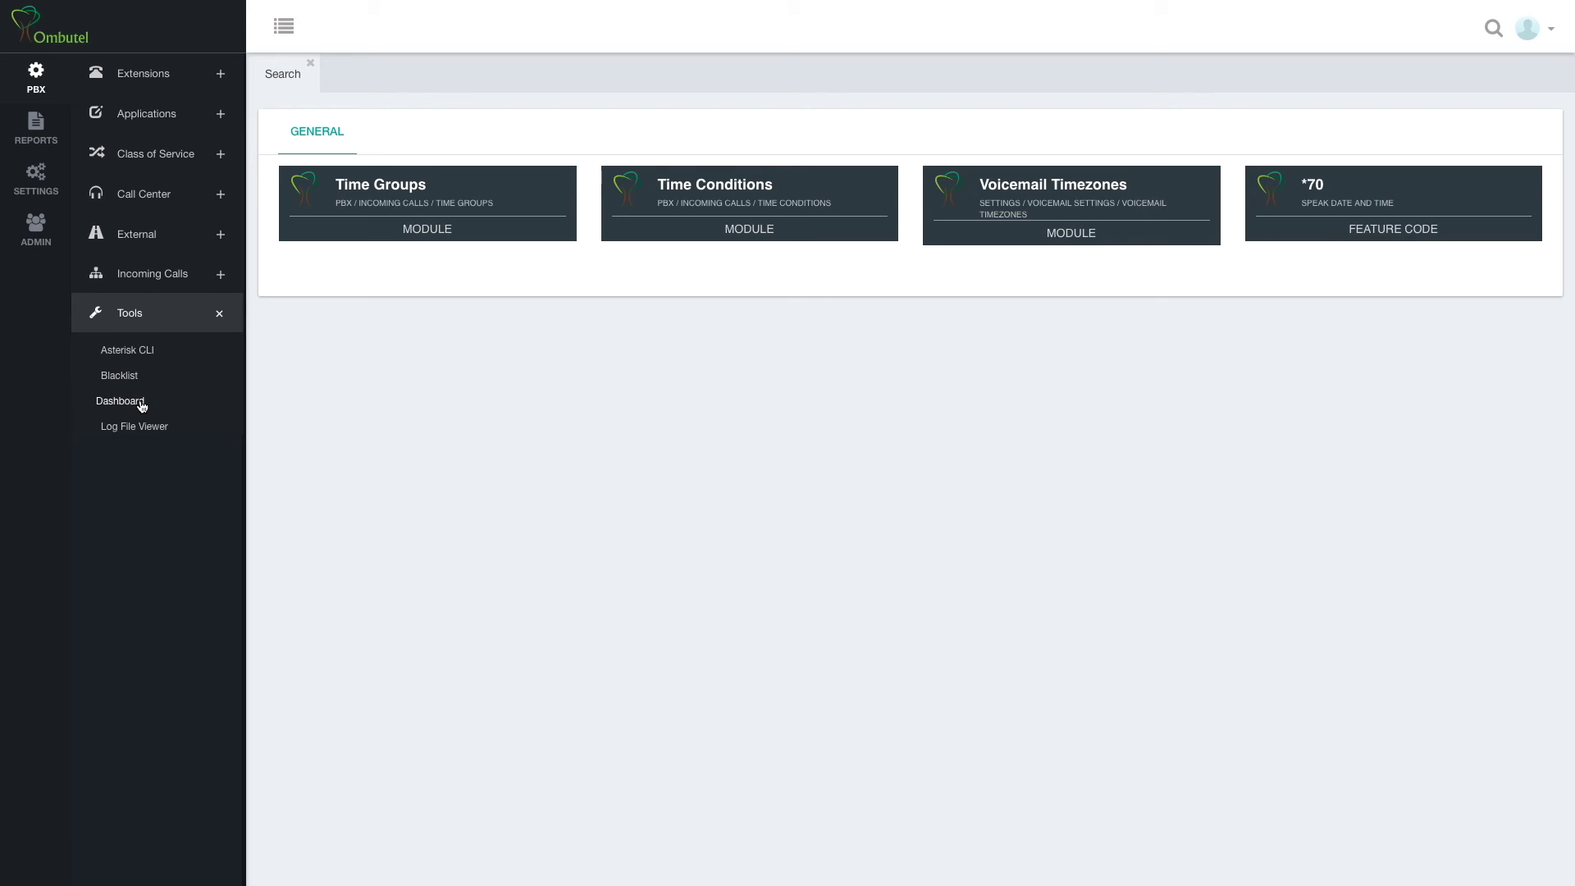
left_click(220, 315)
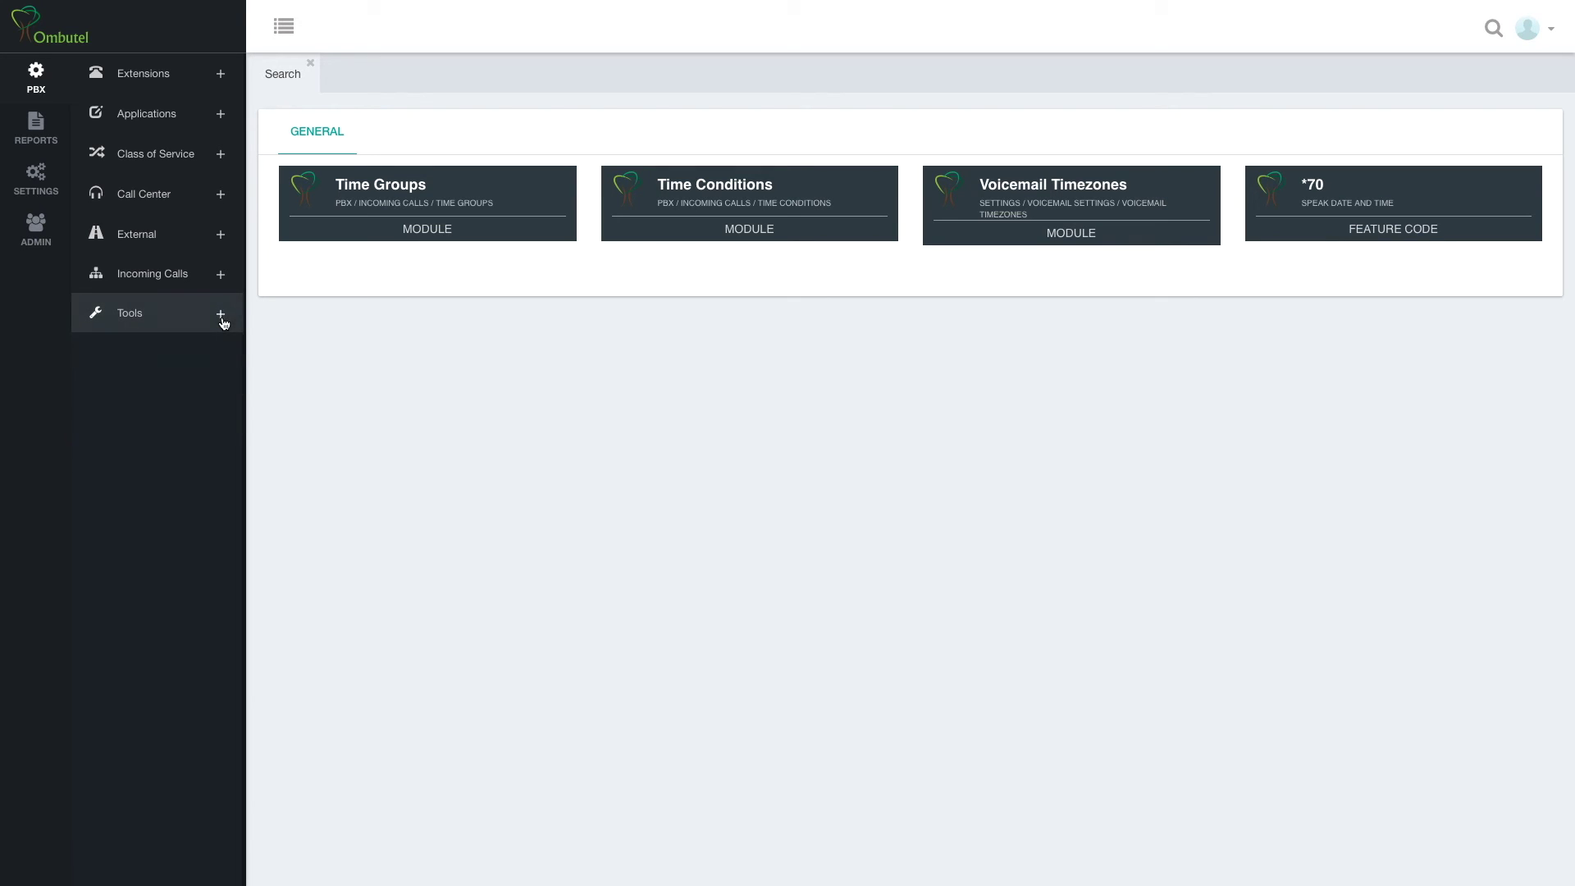
- Switch to Reports, then Settings navigation, and toggle Technology Settings and Voicemail Settings
left_click(36, 130)
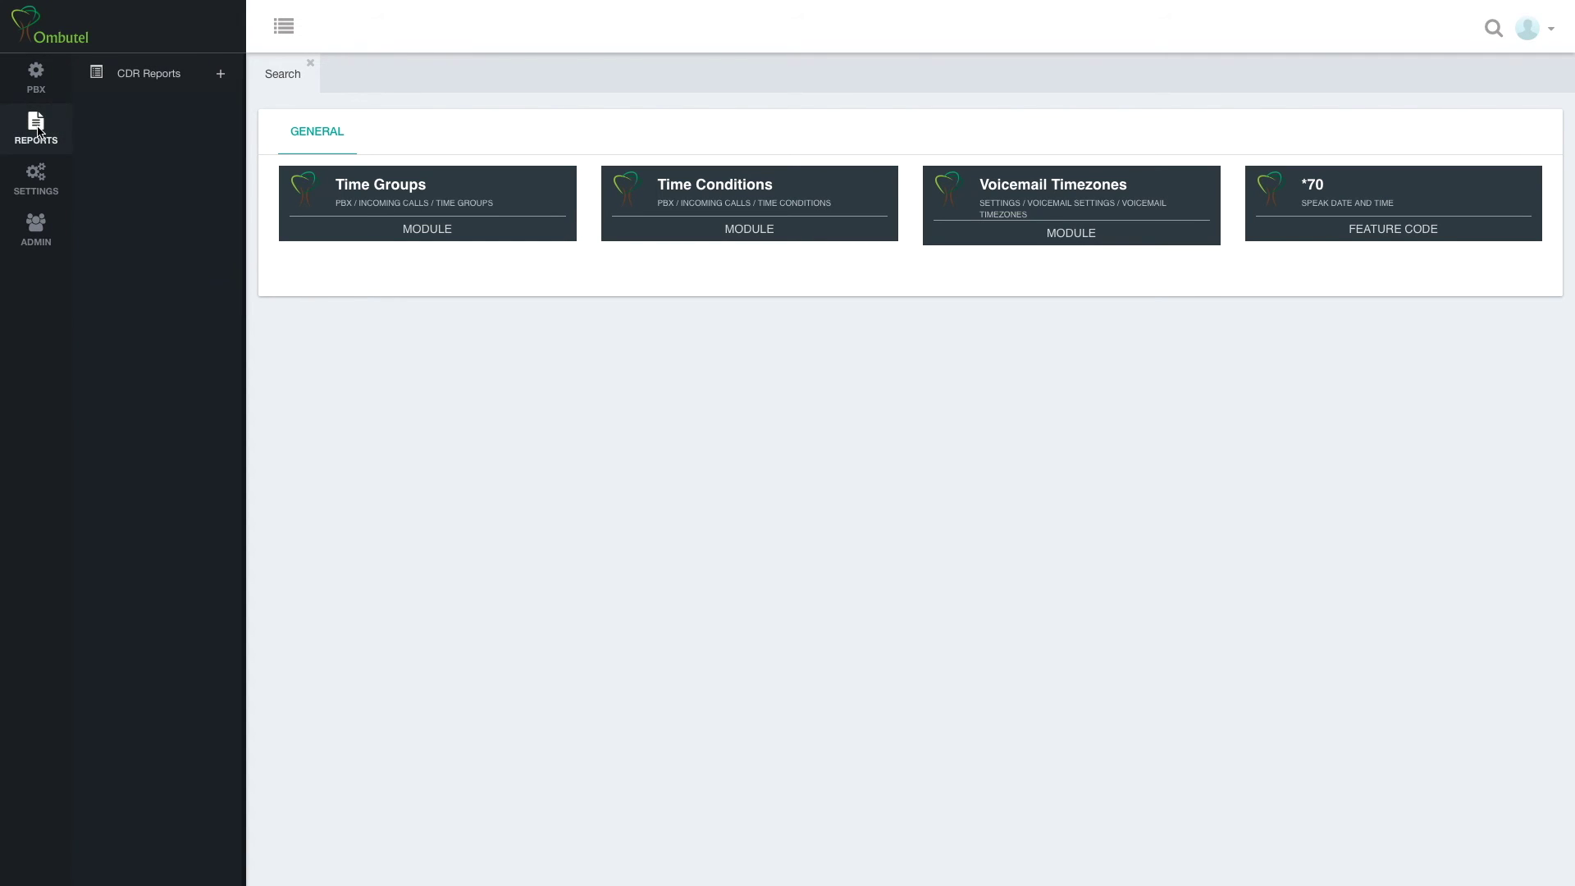
left_click(45, 179)
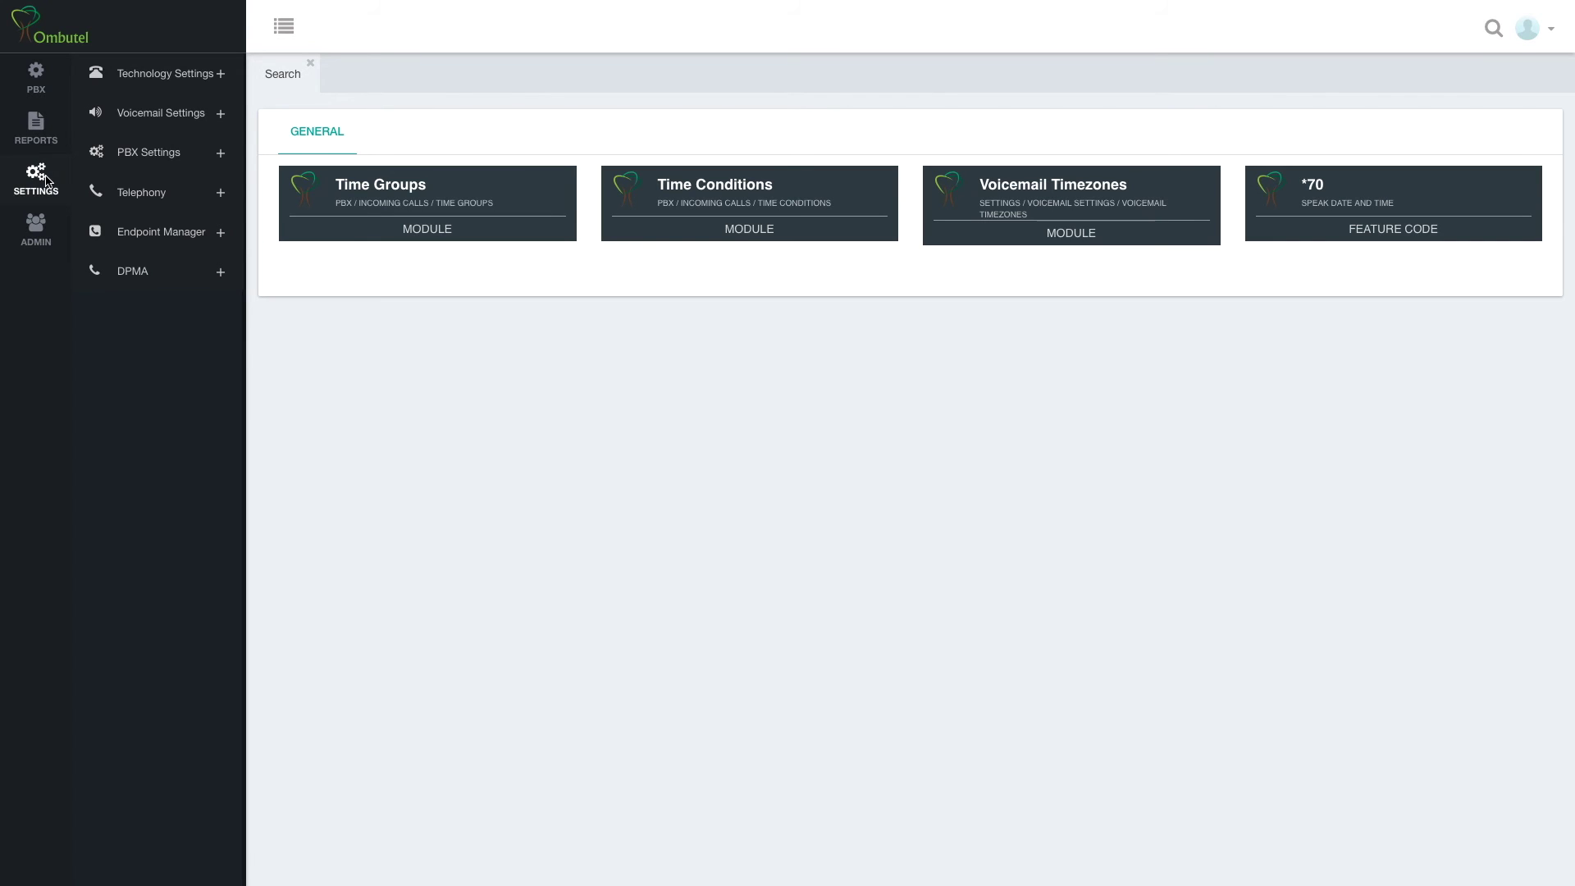
left_click(213, 76)
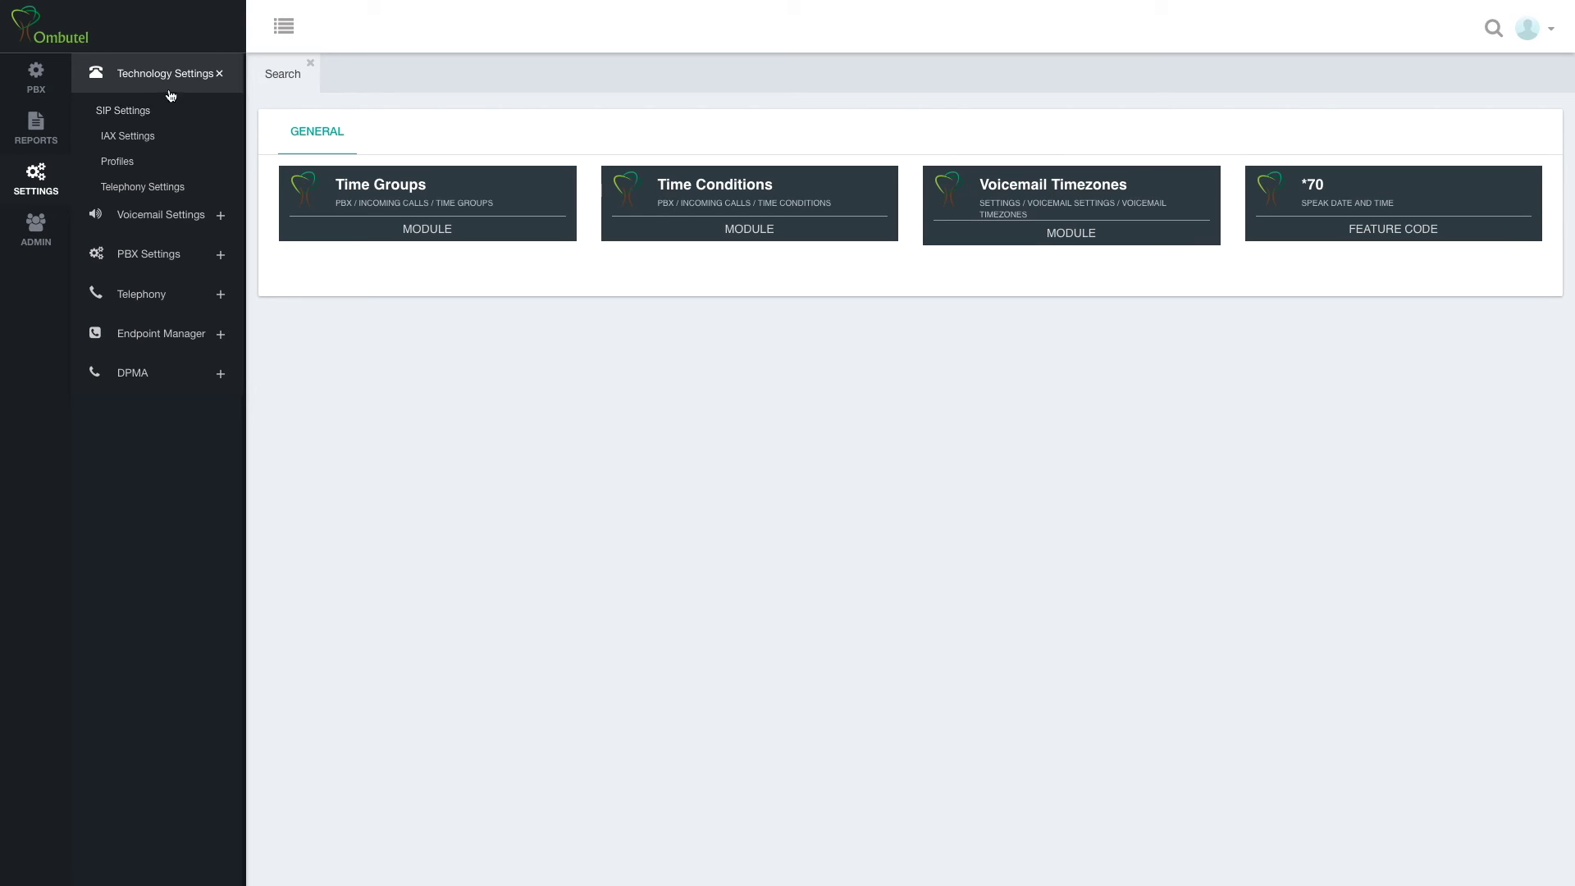
left_click(224, 75)
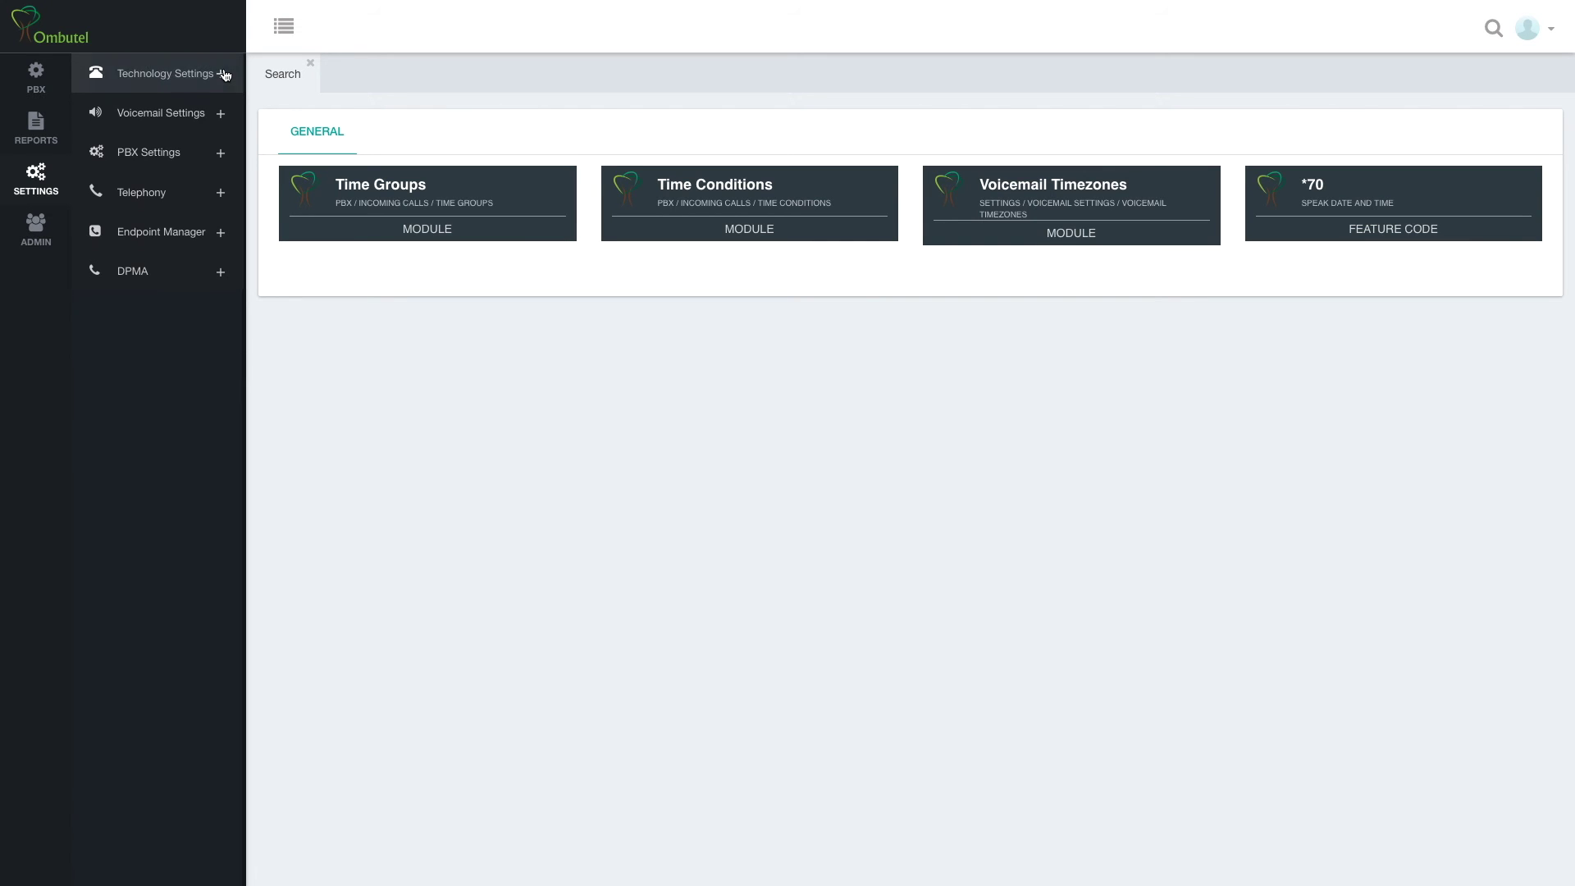
left_click(221, 115)
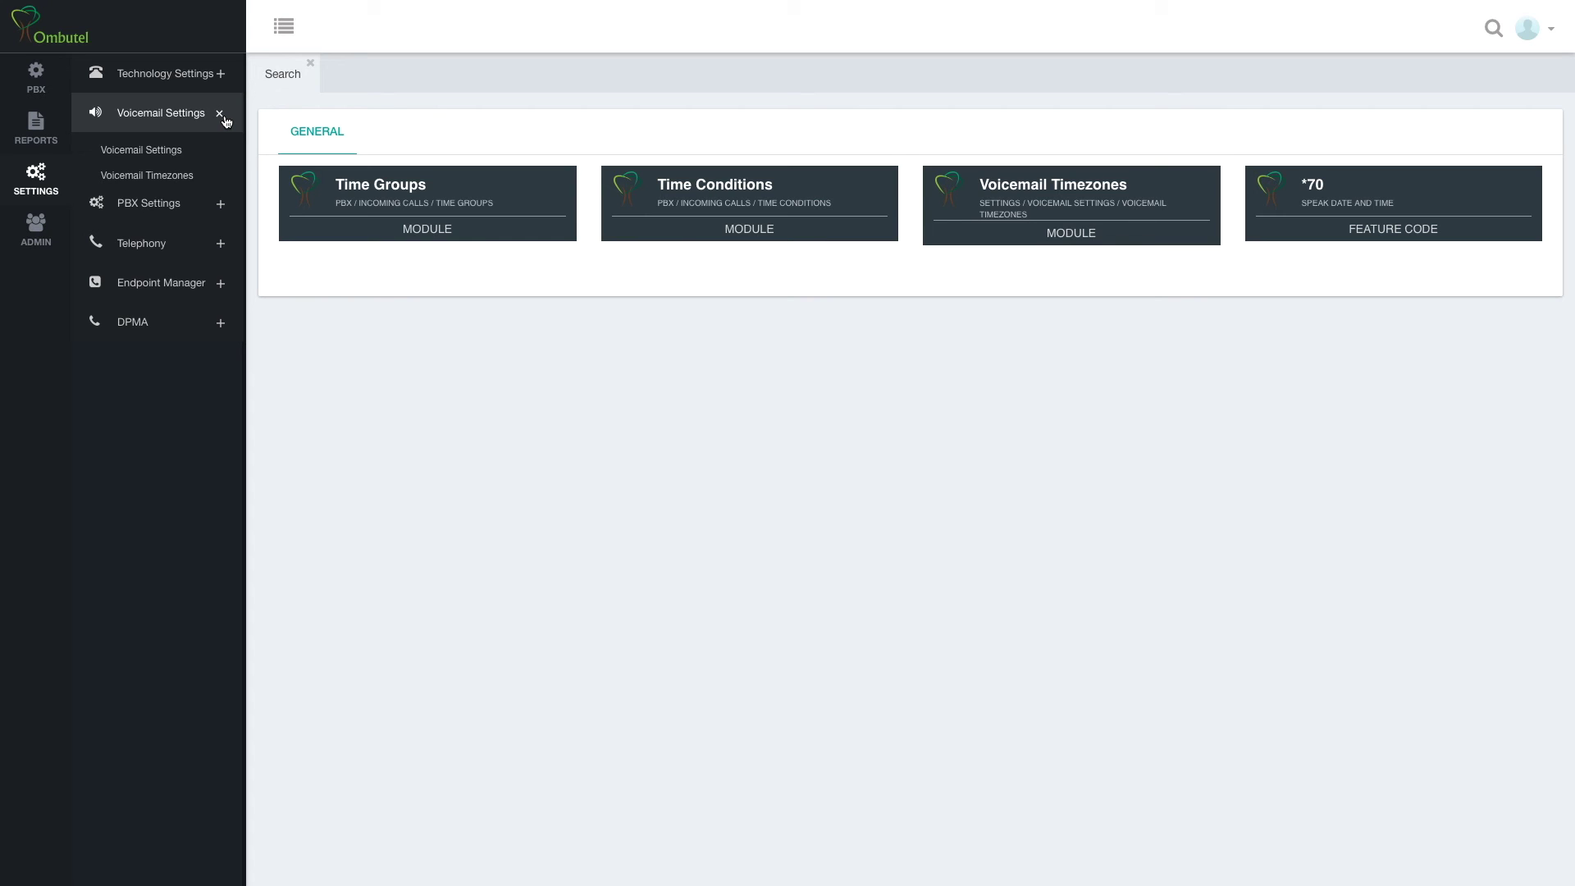
left_click(224, 120)
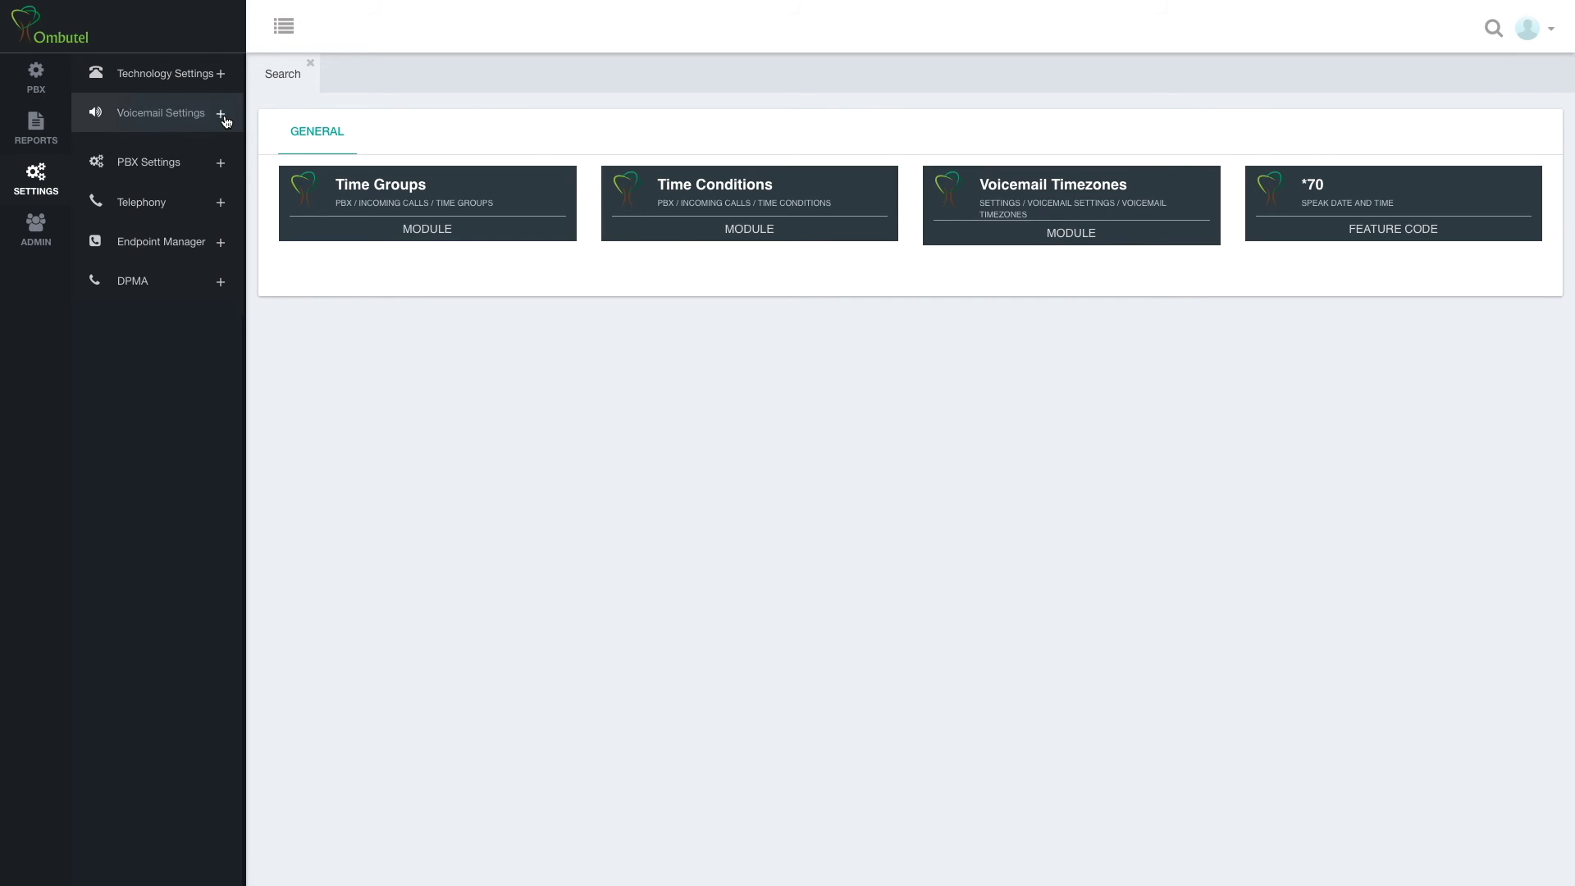
- Expand and collapse PBX Settings, Telephony, Endpoint Manager and DPMA in the Settings navigation
left_click(221, 155)
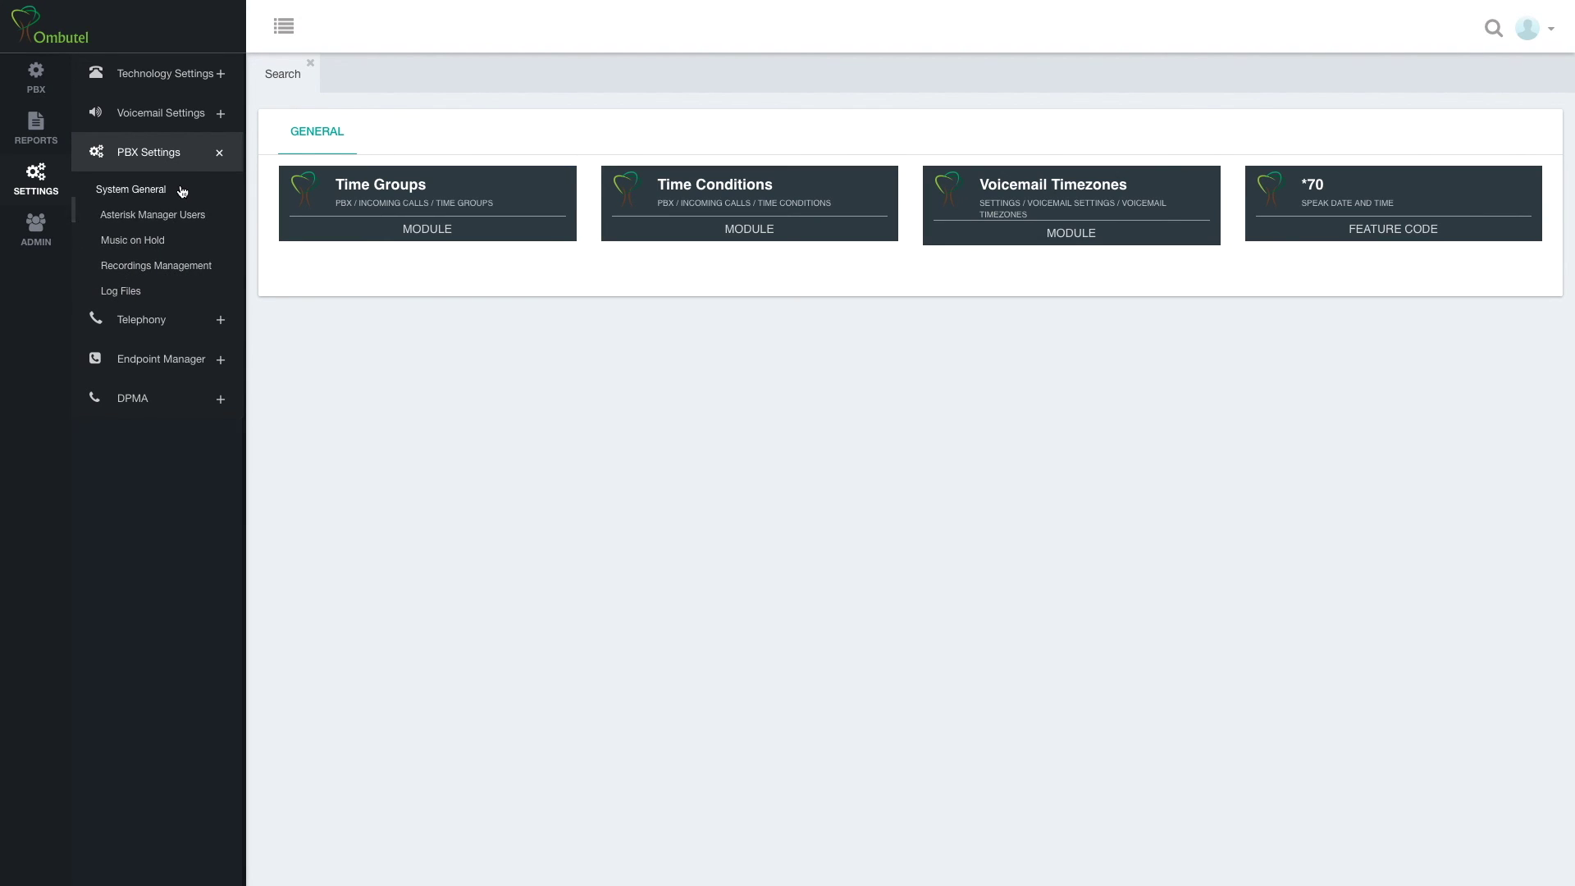
left_click(223, 156)
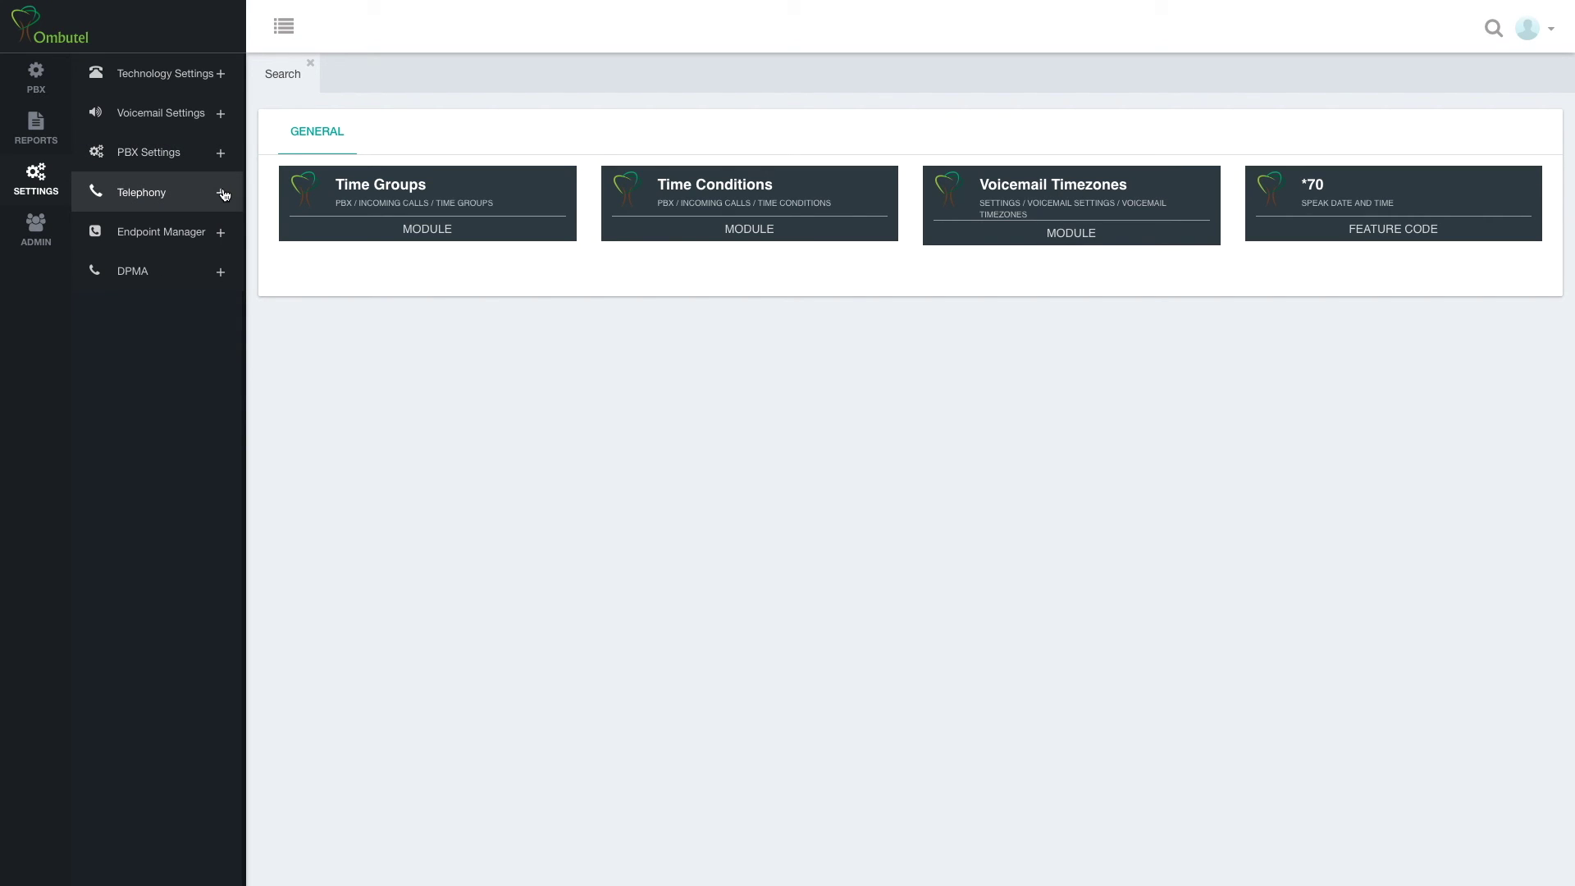
left_click(223, 193)
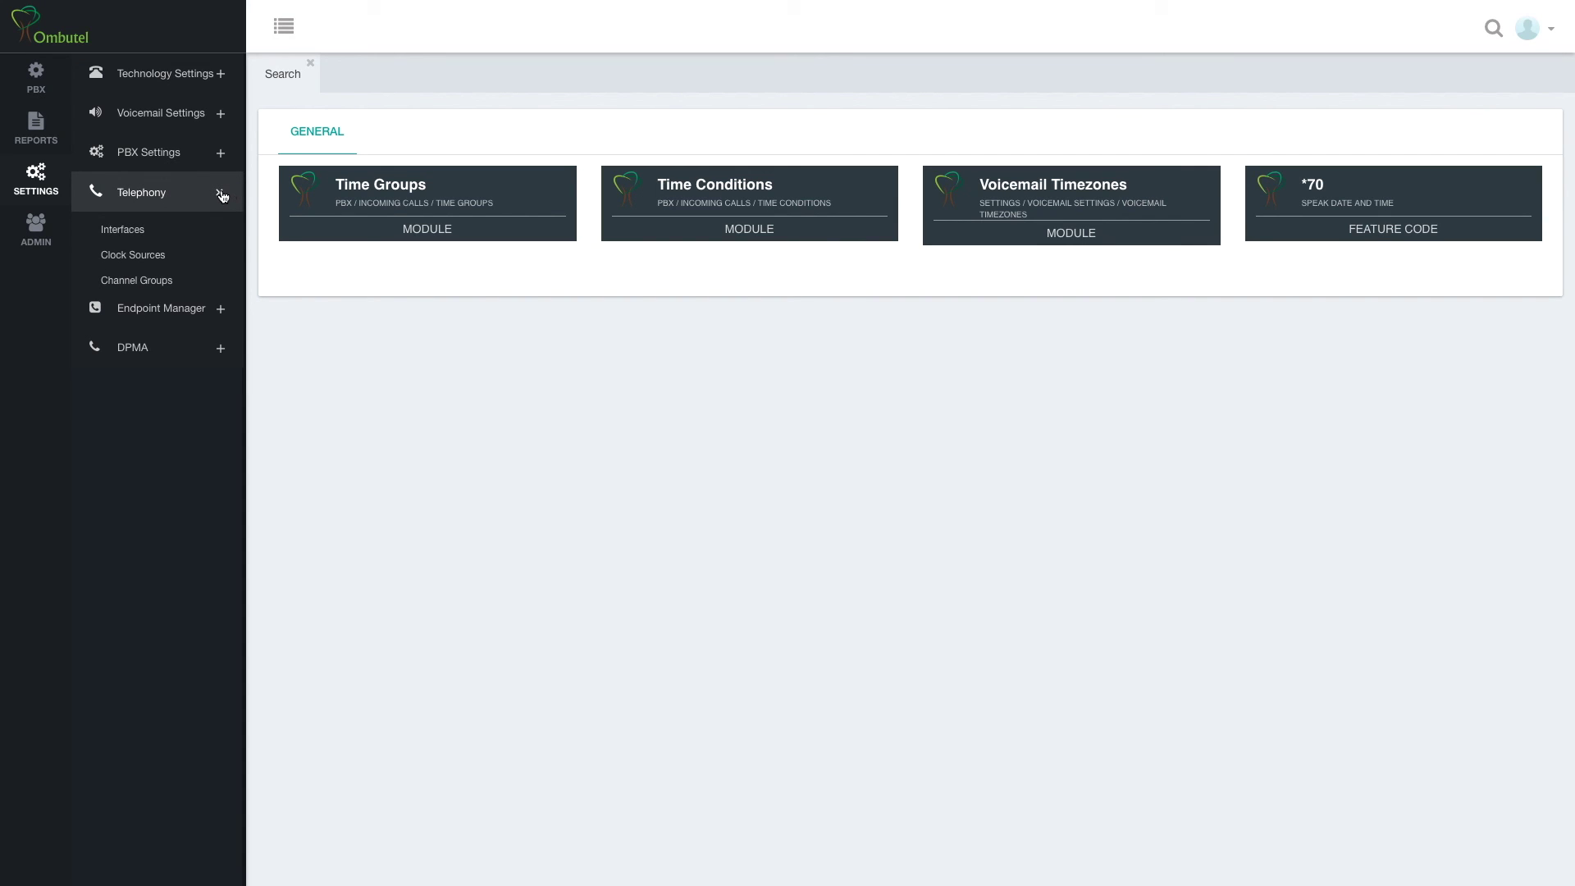
left_click(222, 194)
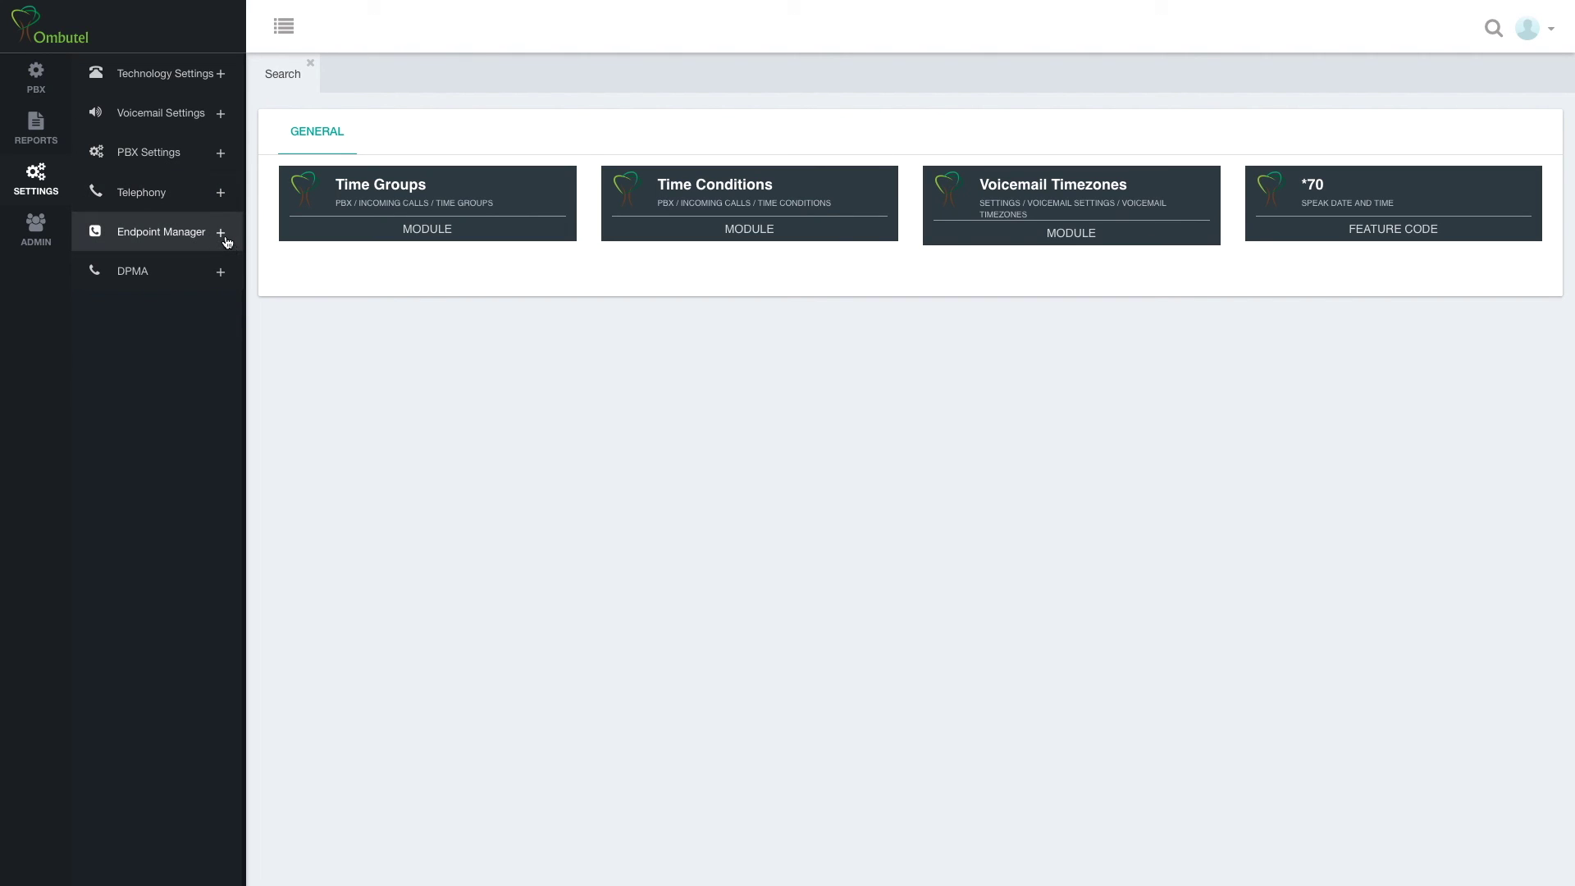
left_click(220, 233)
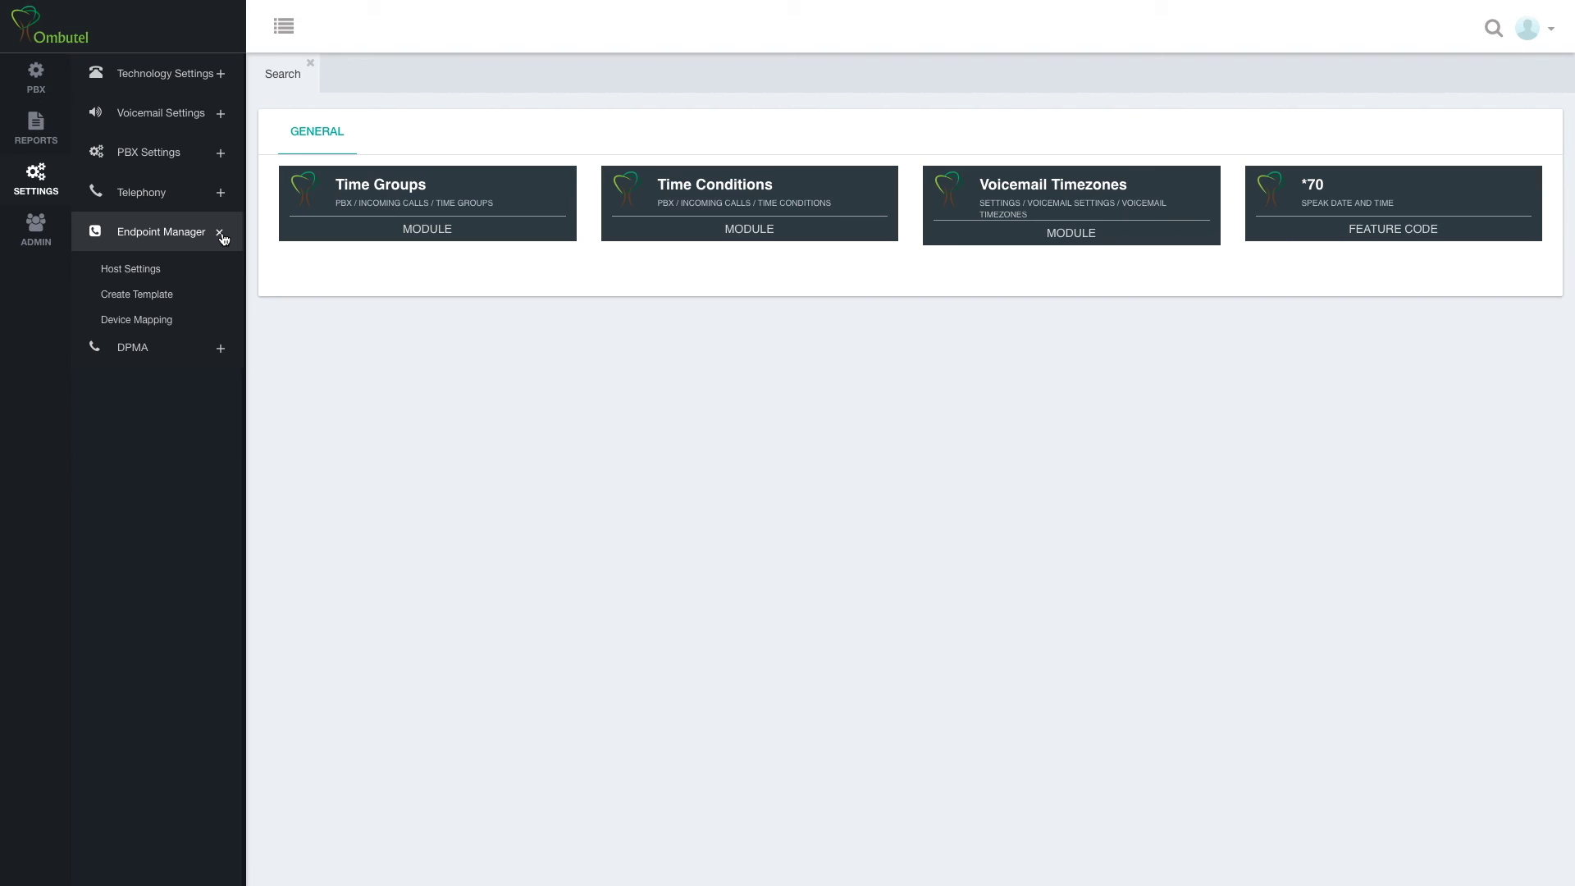
left_click(221, 234)
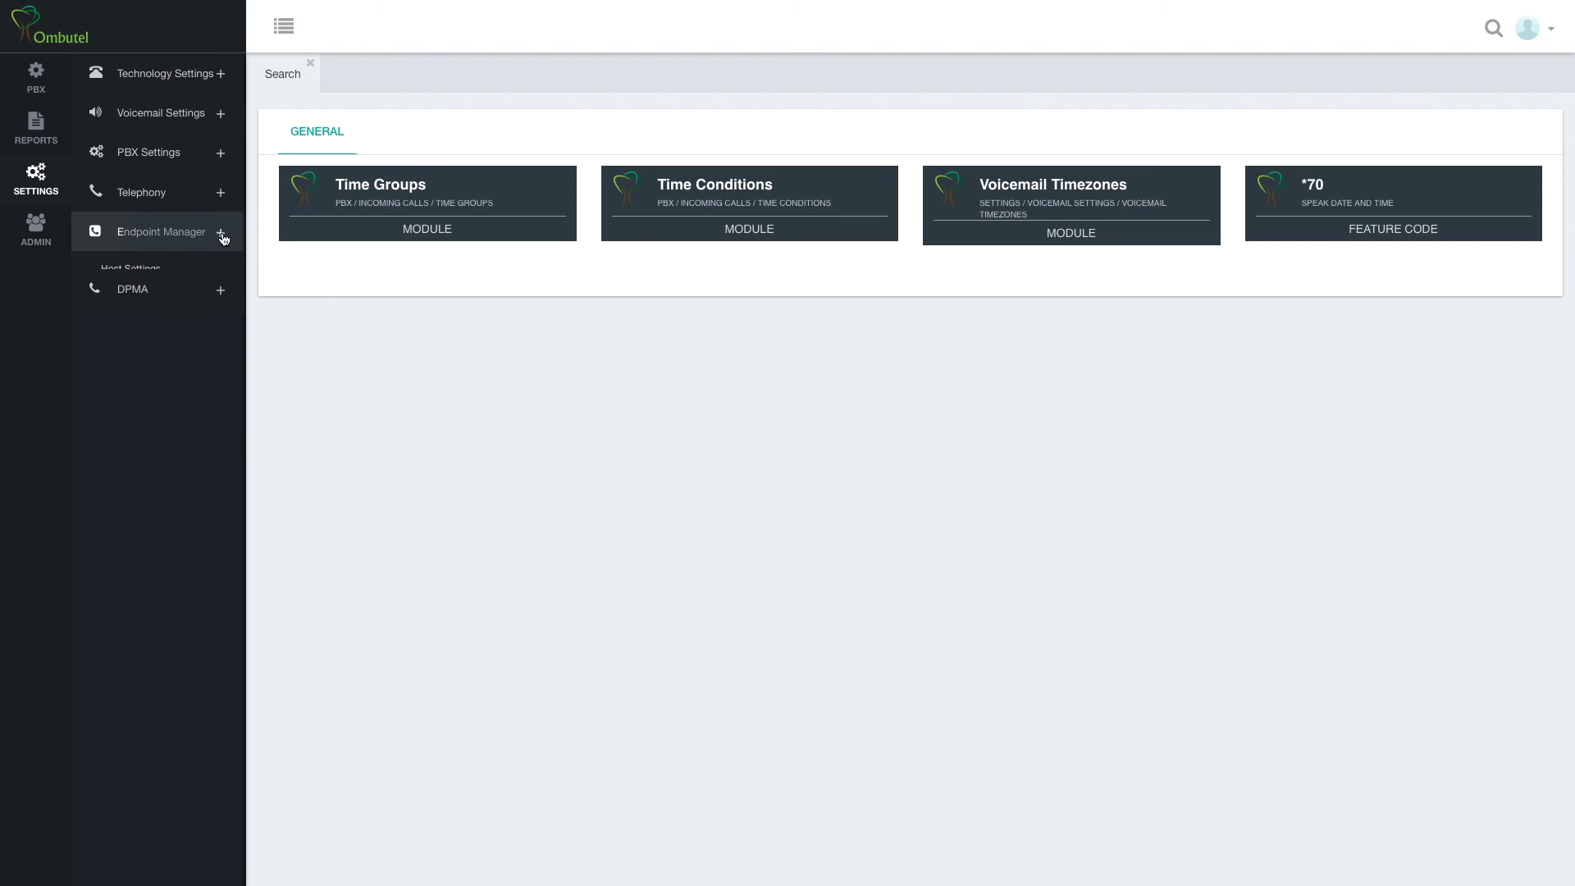
left_click(222, 276)
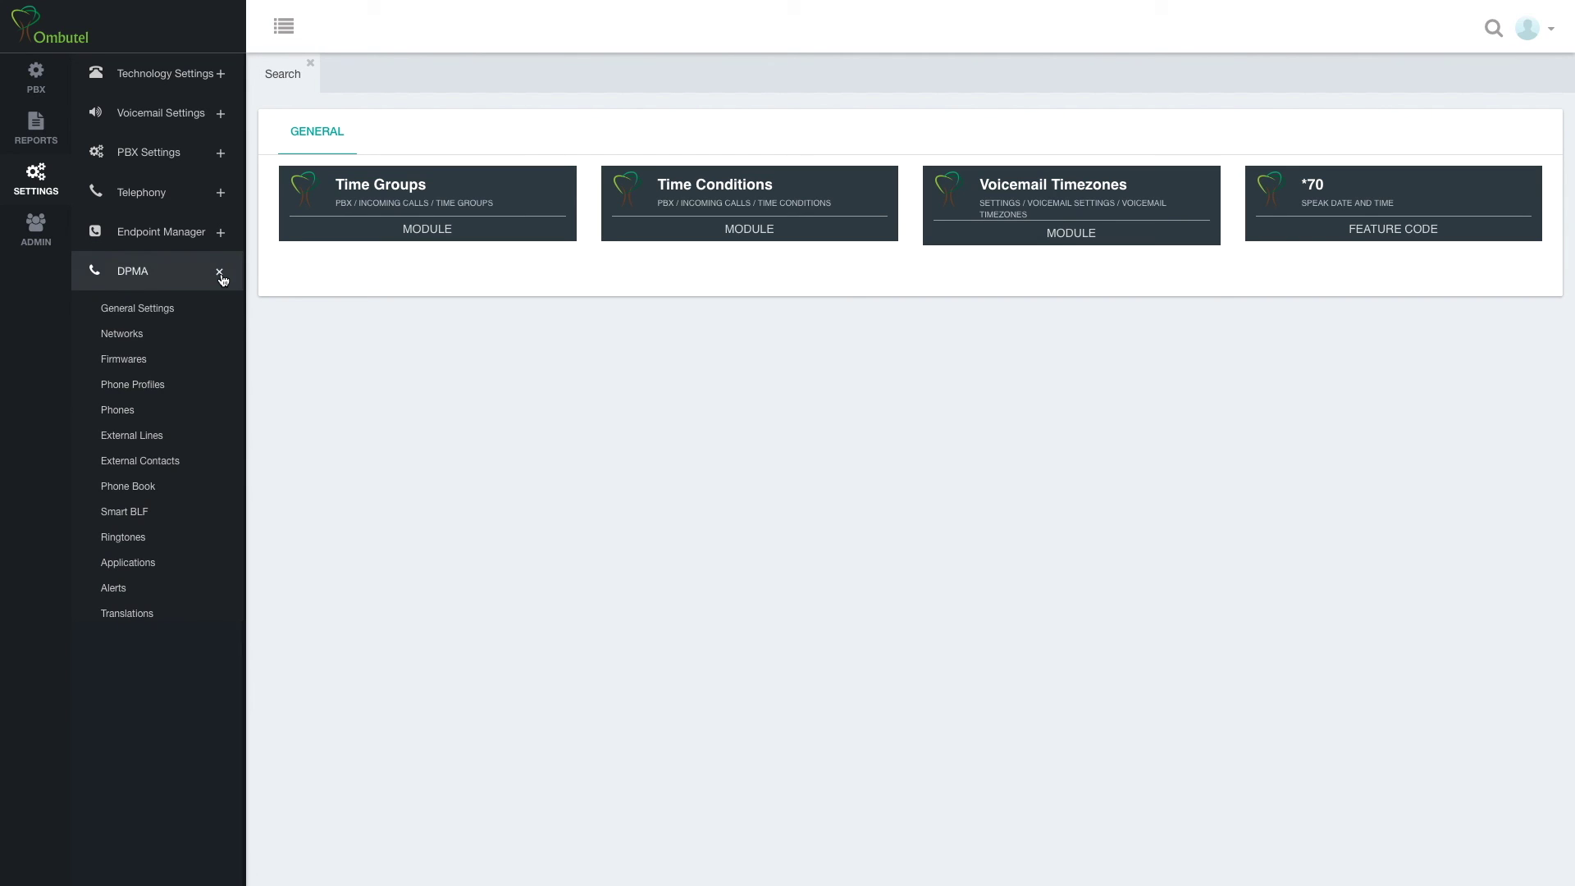
left_click(220, 274)
- In the Admin menu, expand and collapse the Admin, System Settings and Security sections in turn
left_click(41, 234)
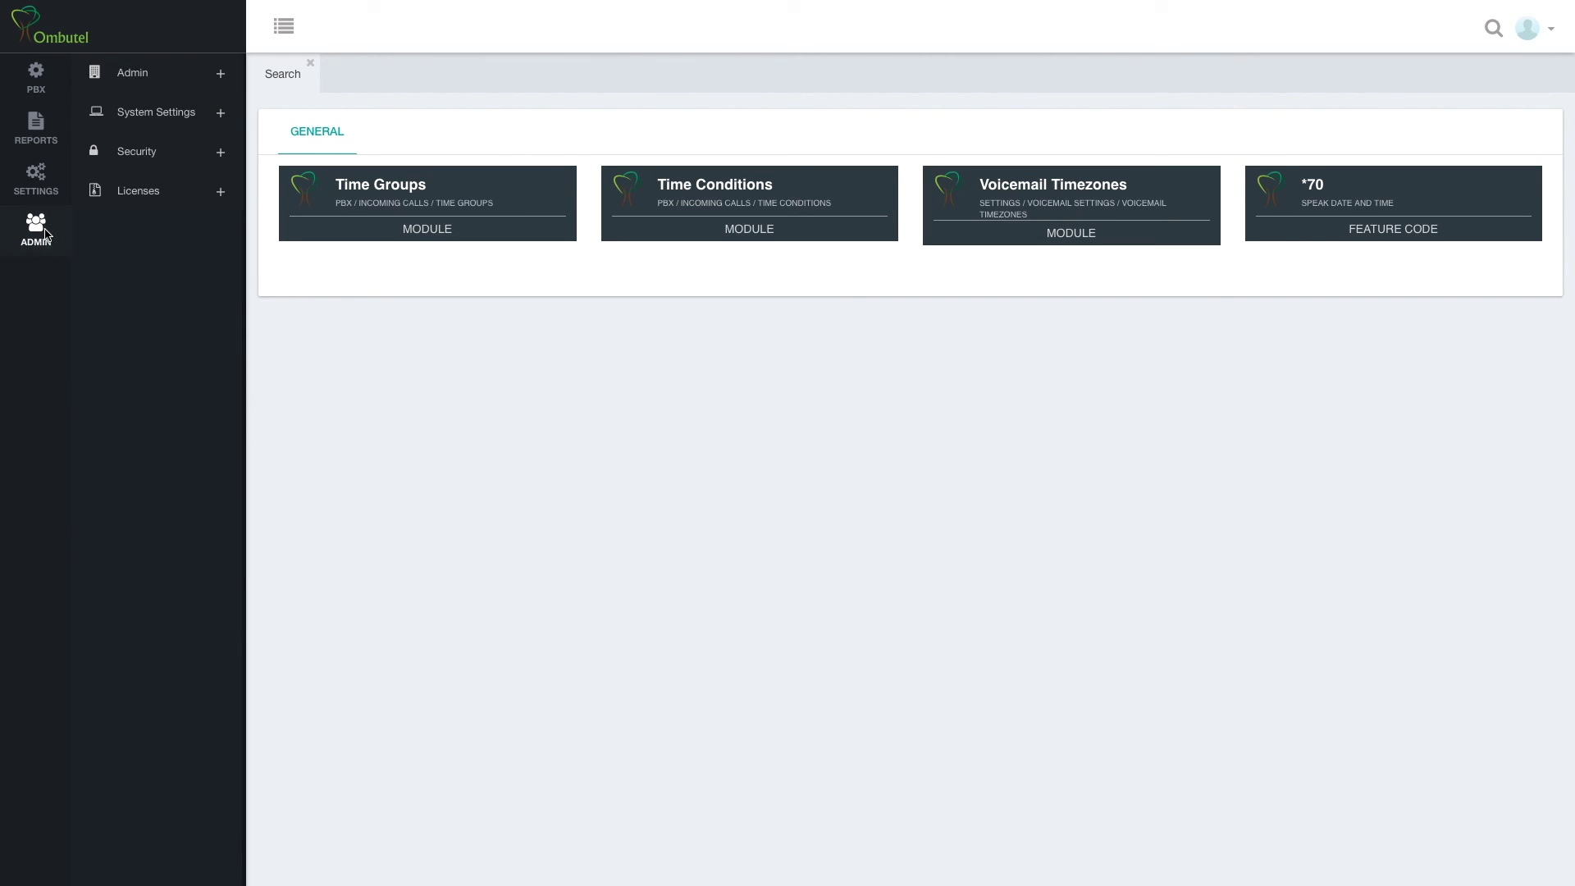
left_click(220, 74)
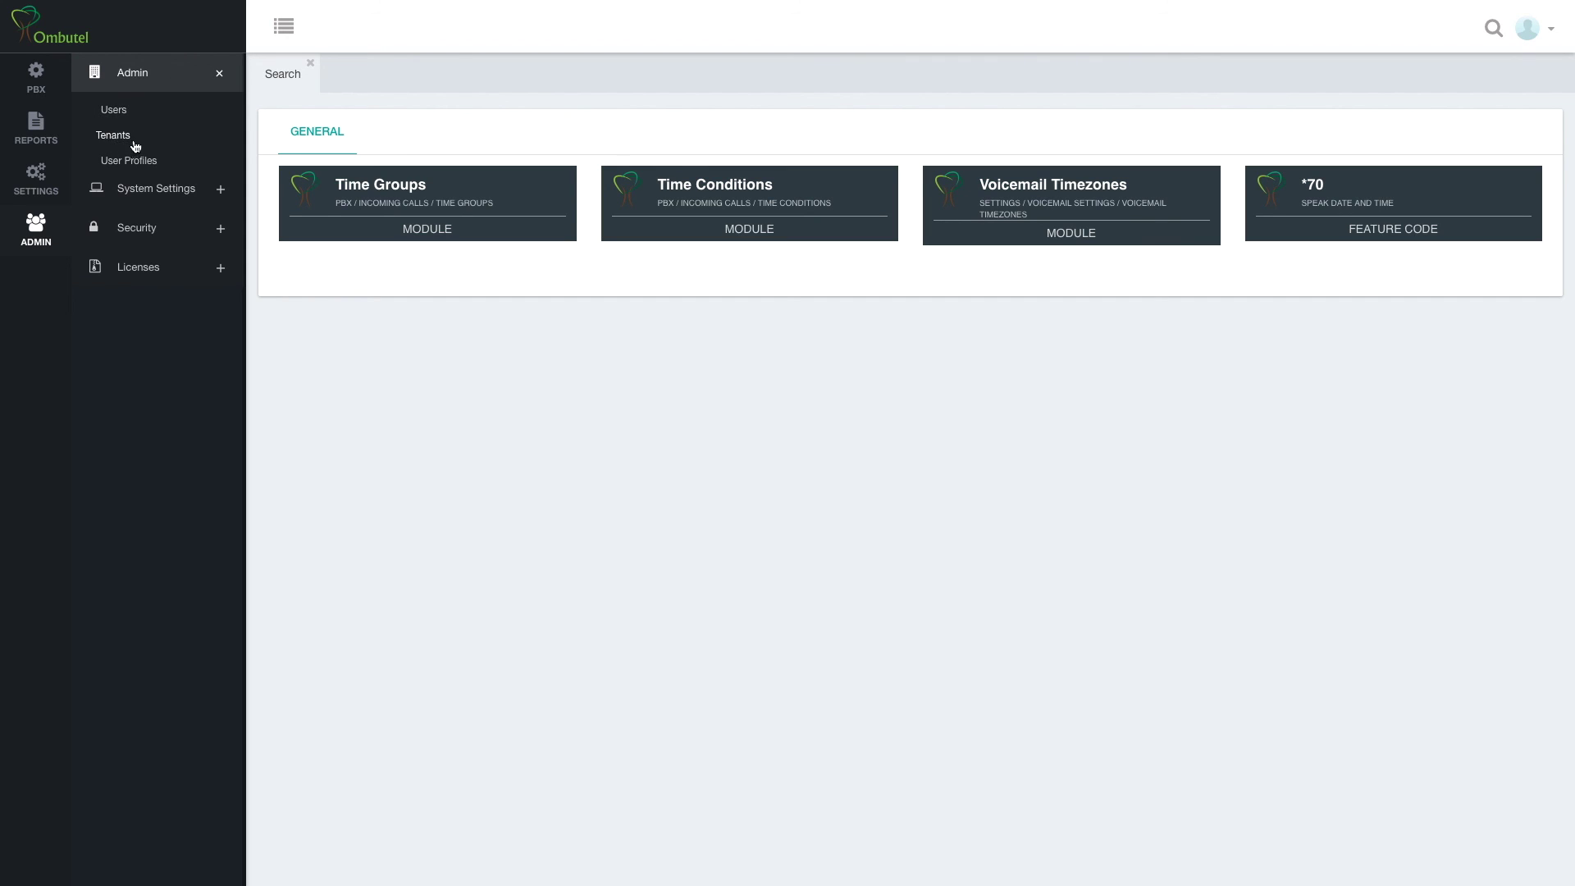
left_click(221, 76)
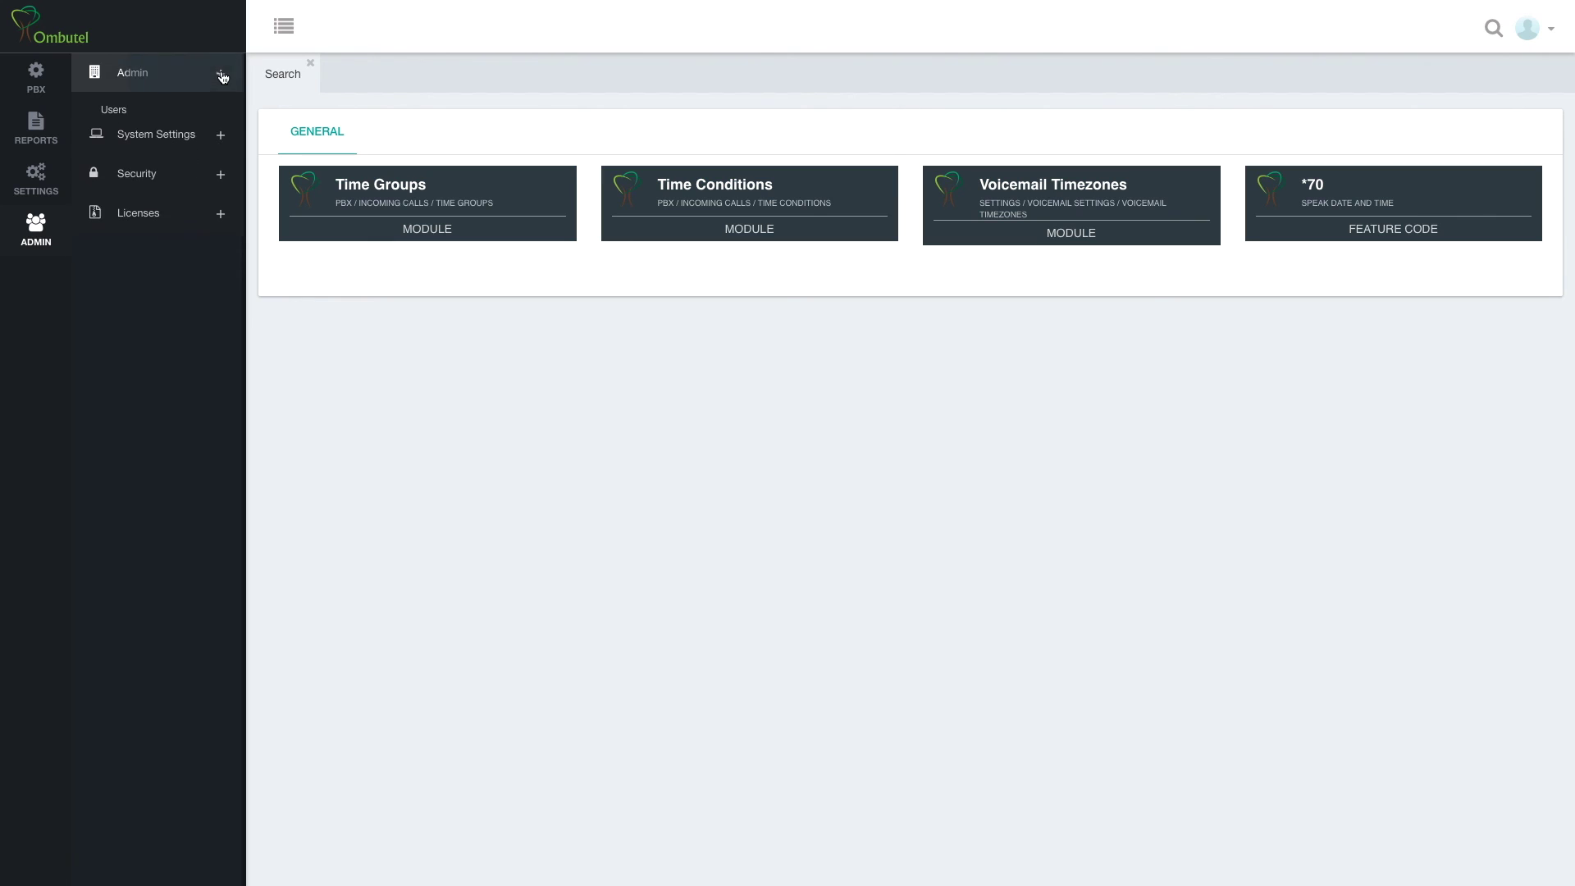
left_click(232, 115)
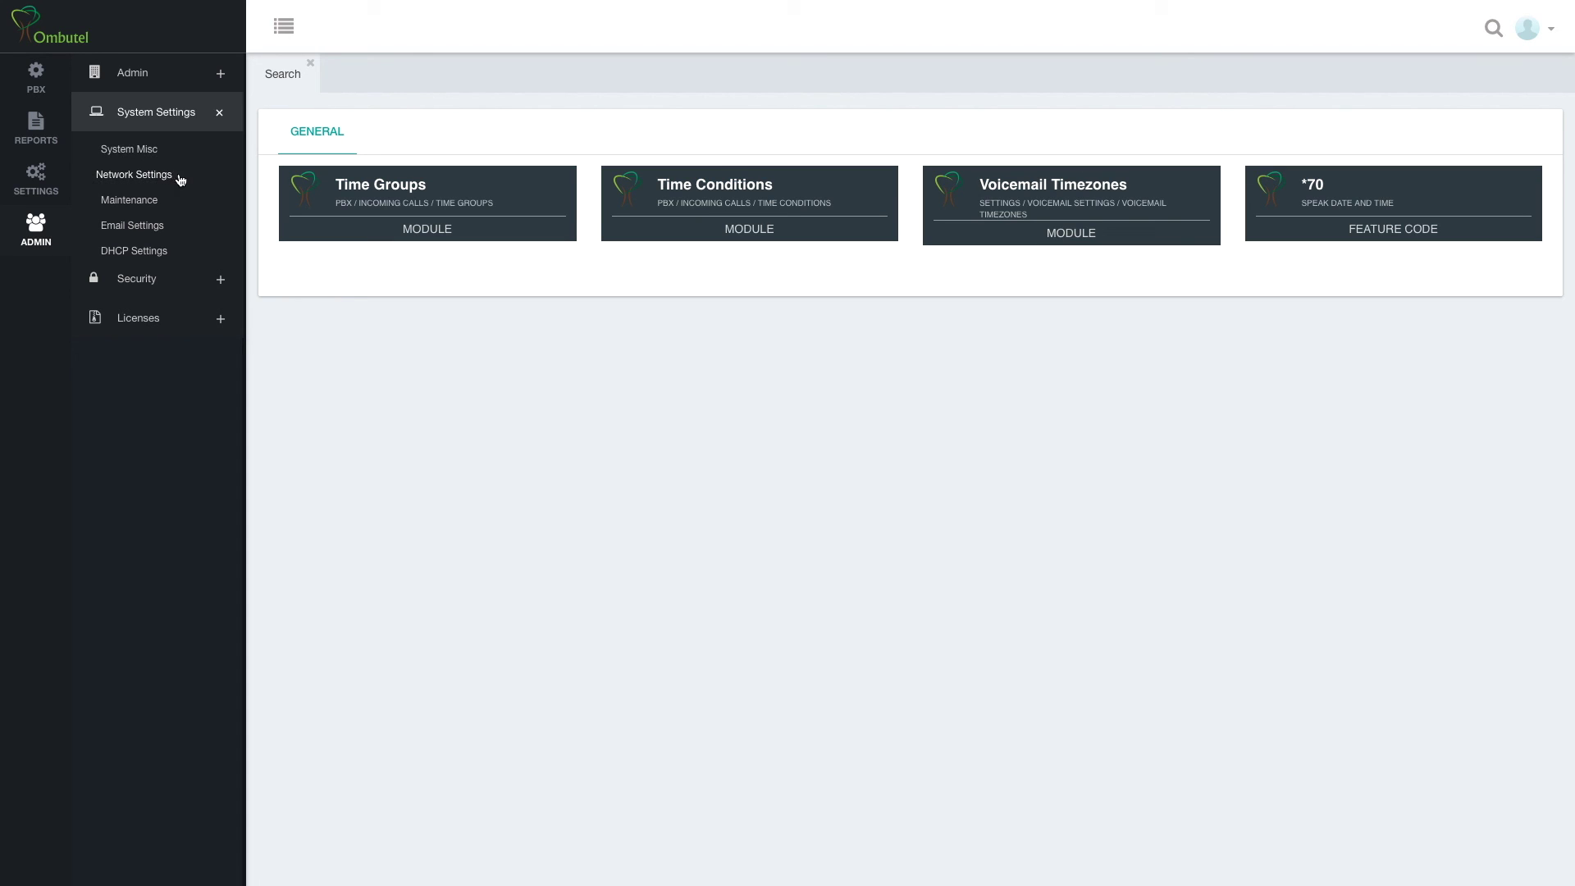
left_click(223, 114)
left_click(220, 152)
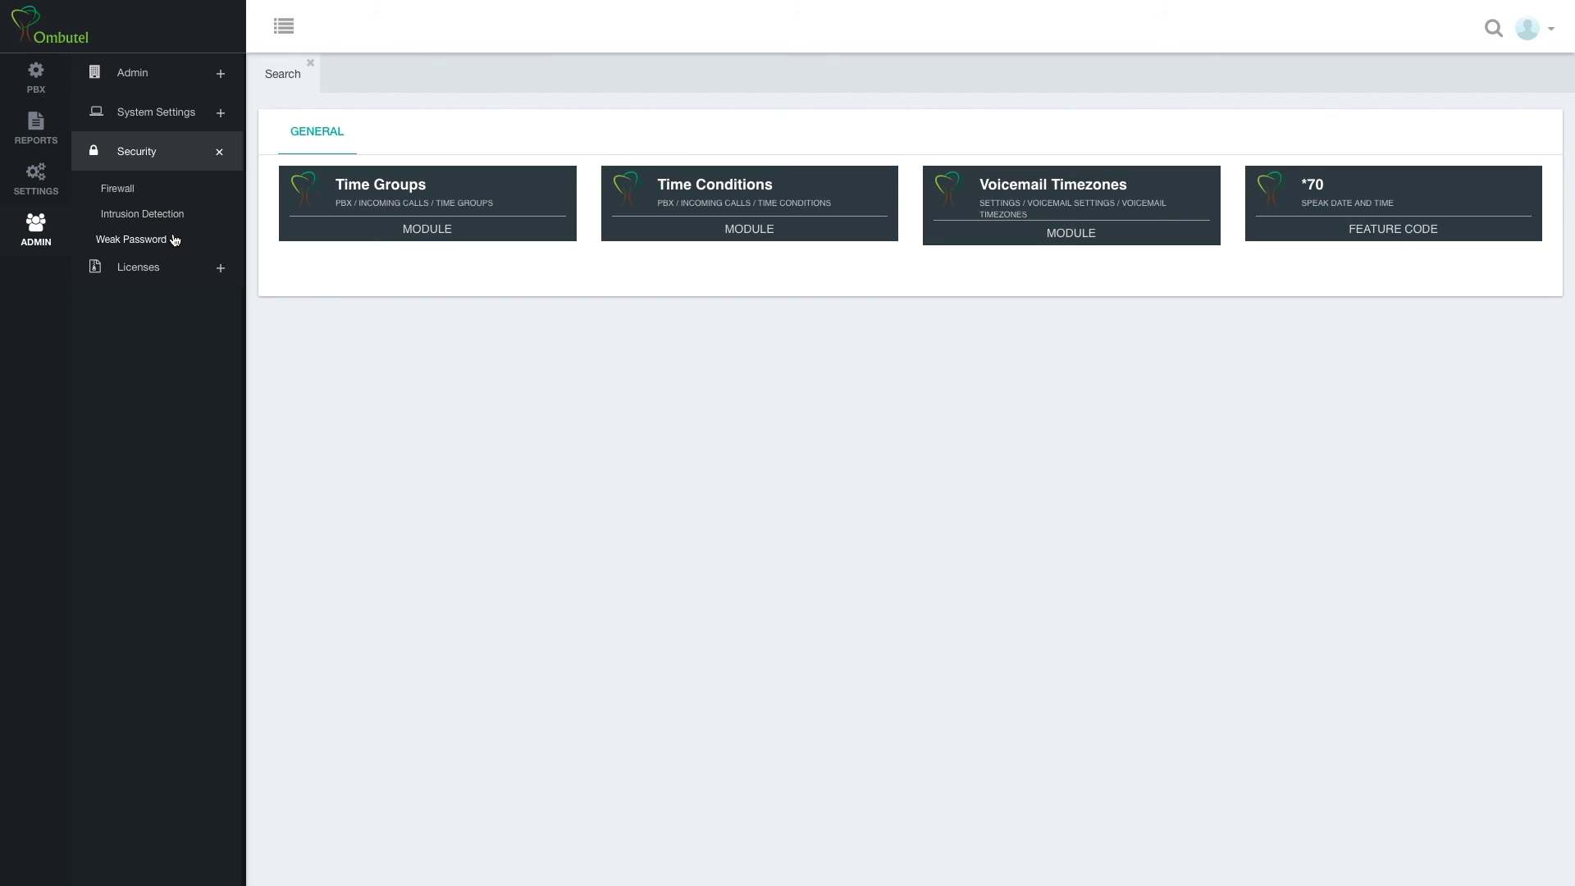
left_click(219, 152)
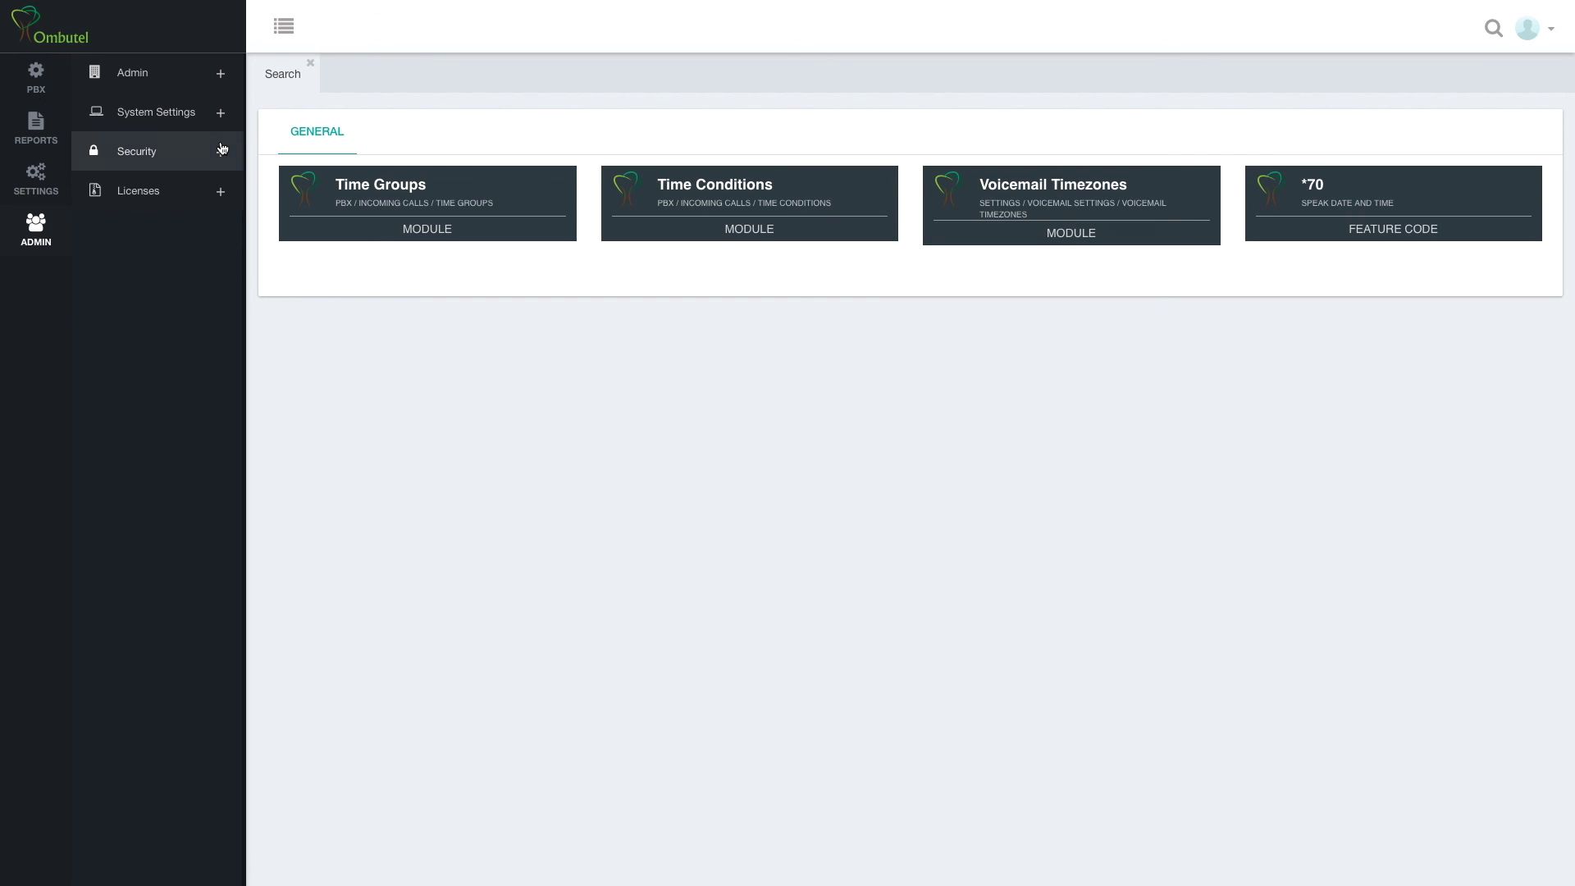